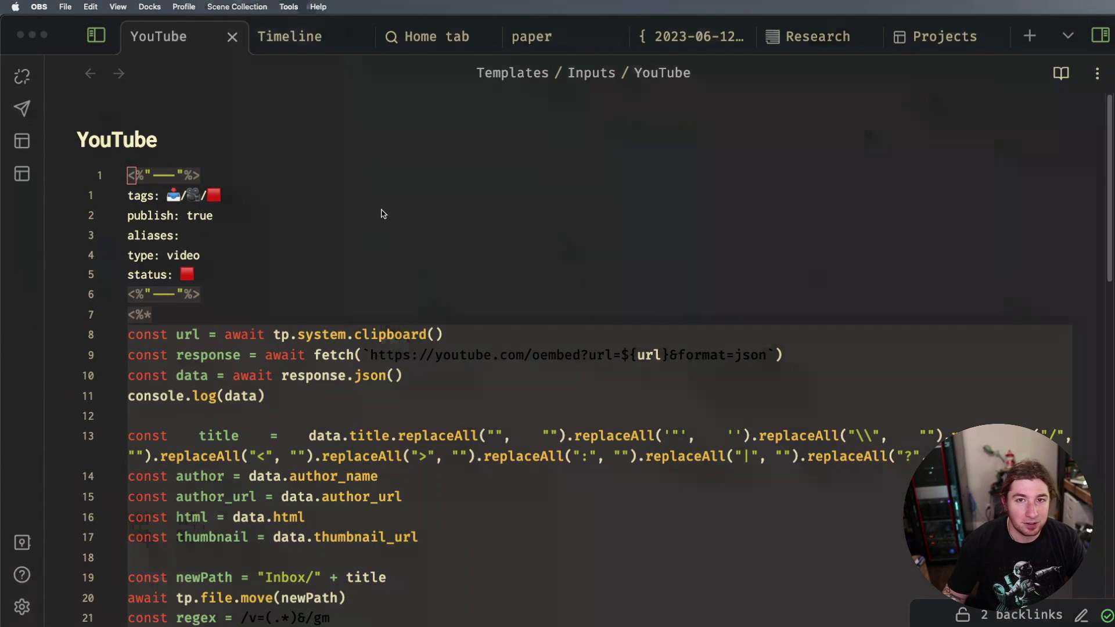
# Review the YouTube template script that fetches oEmbed data, highlighting lines back to line 13
pyautogui.scroll(-4, 212, 258)
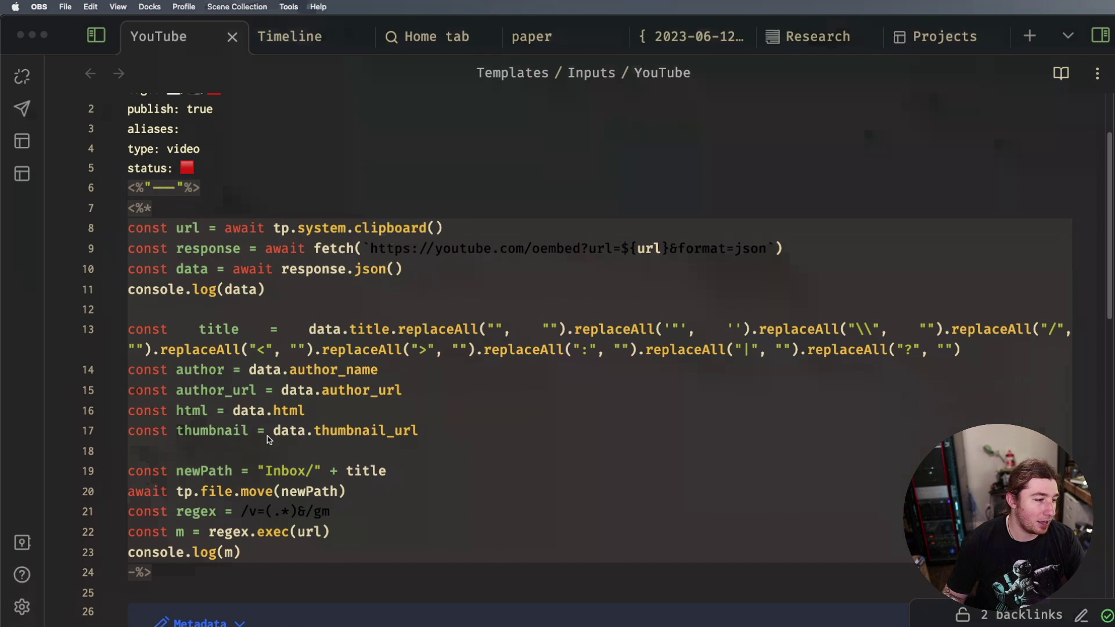
pyautogui.click(259, 550)
pyautogui.moveTo(259, 550); pyautogui.dragTo(137, 229)
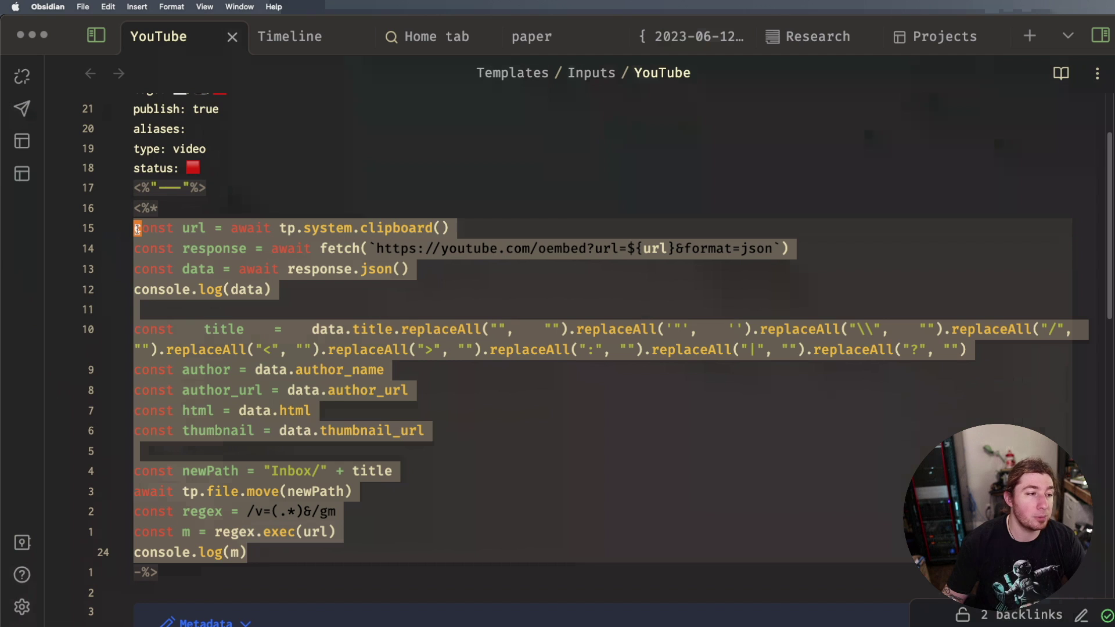
pyautogui.click(444, 296)
pyautogui.scroll(4, 372, 290)
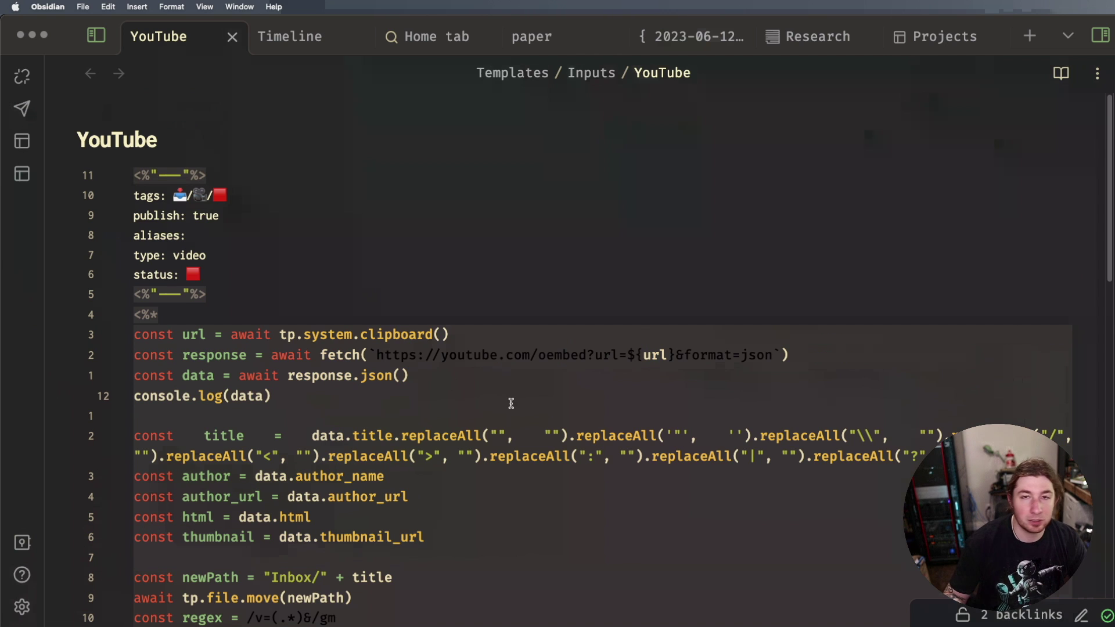
pyautogui.scroll(-10, 585, 403)
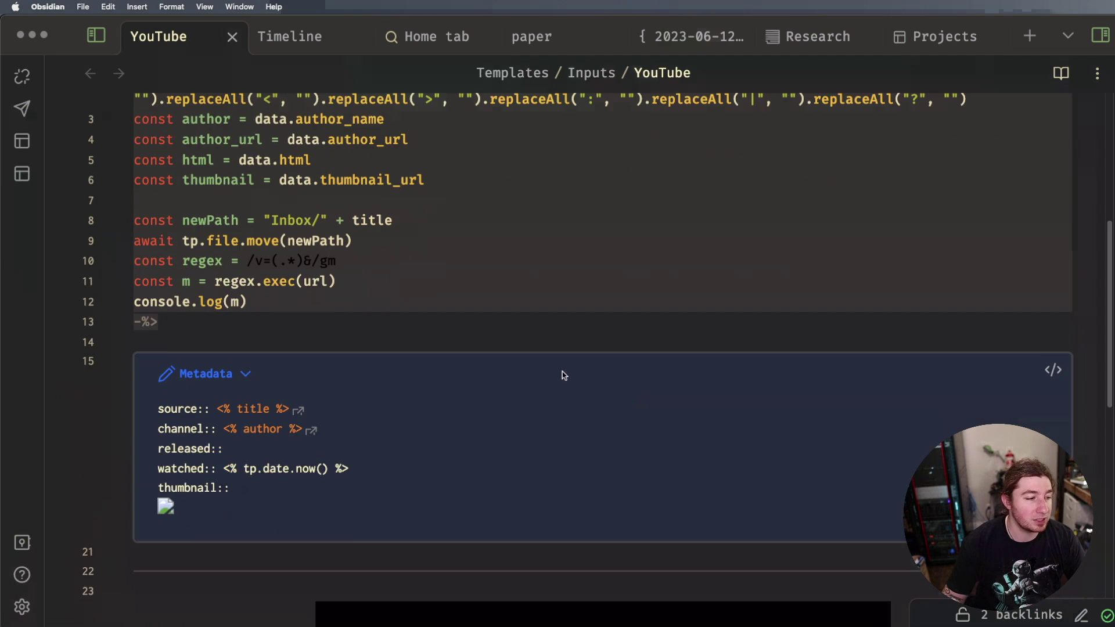
pyautogui.scroll(-6, 487, 369)
pyautogui.scroll(-4, 487, 368)
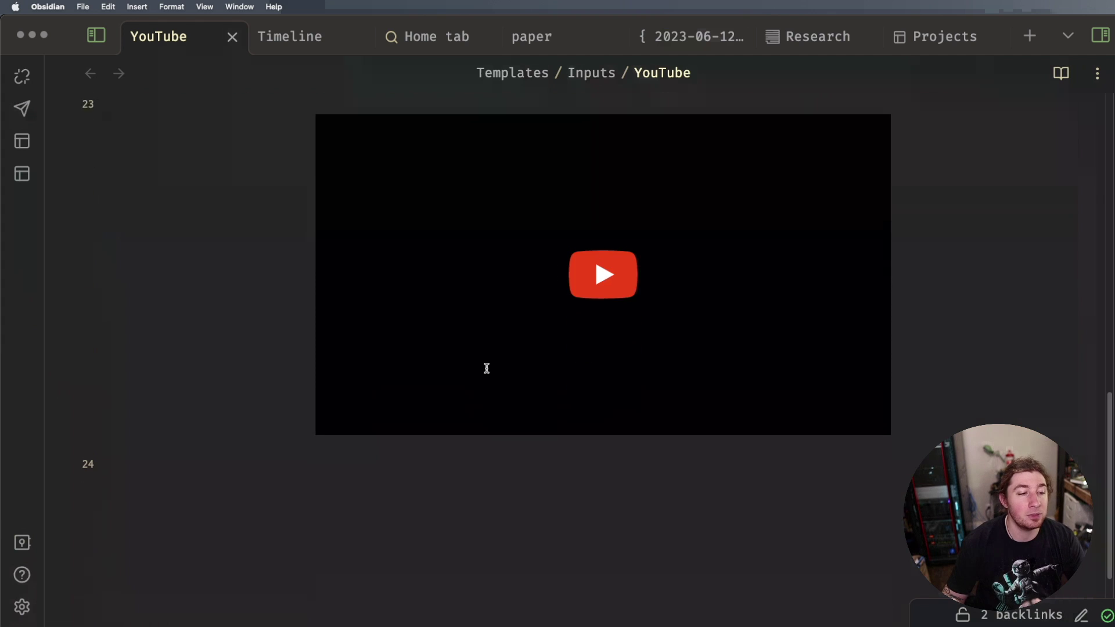
pyautogui.scroll(15, 487, 368)
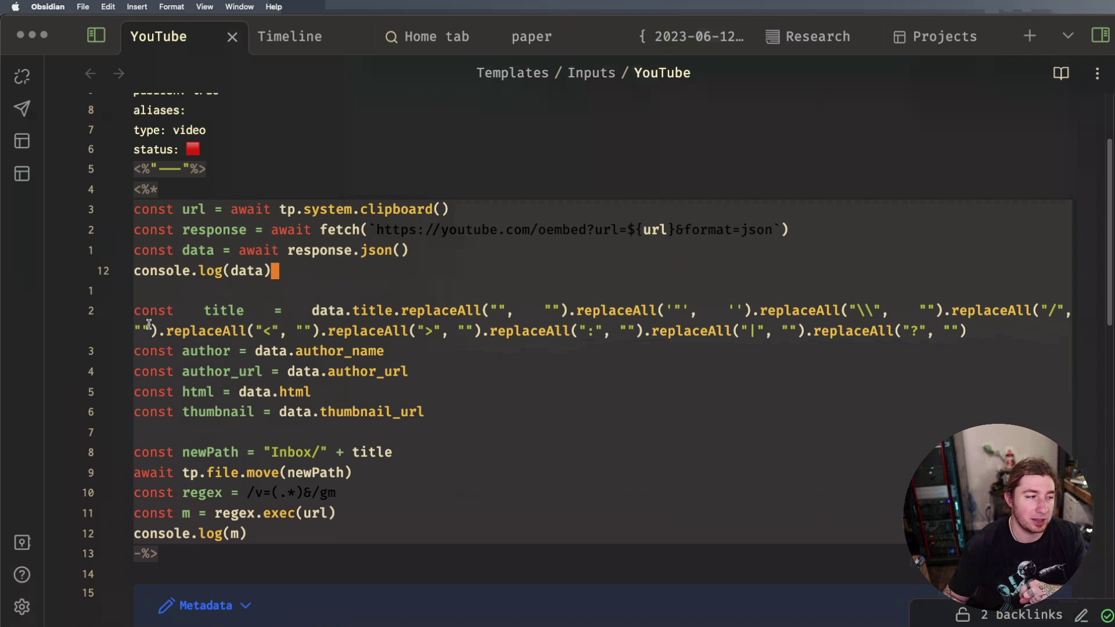
pyautogui.scroll(3, 341, 309)
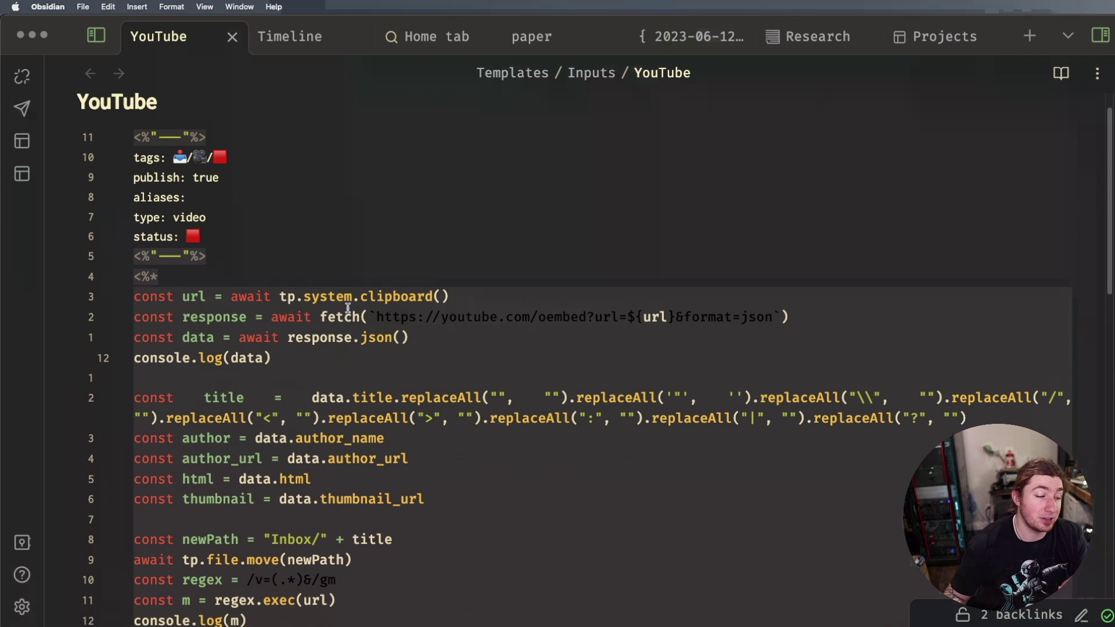
pyautogui.scroll(-1, 348, 309)
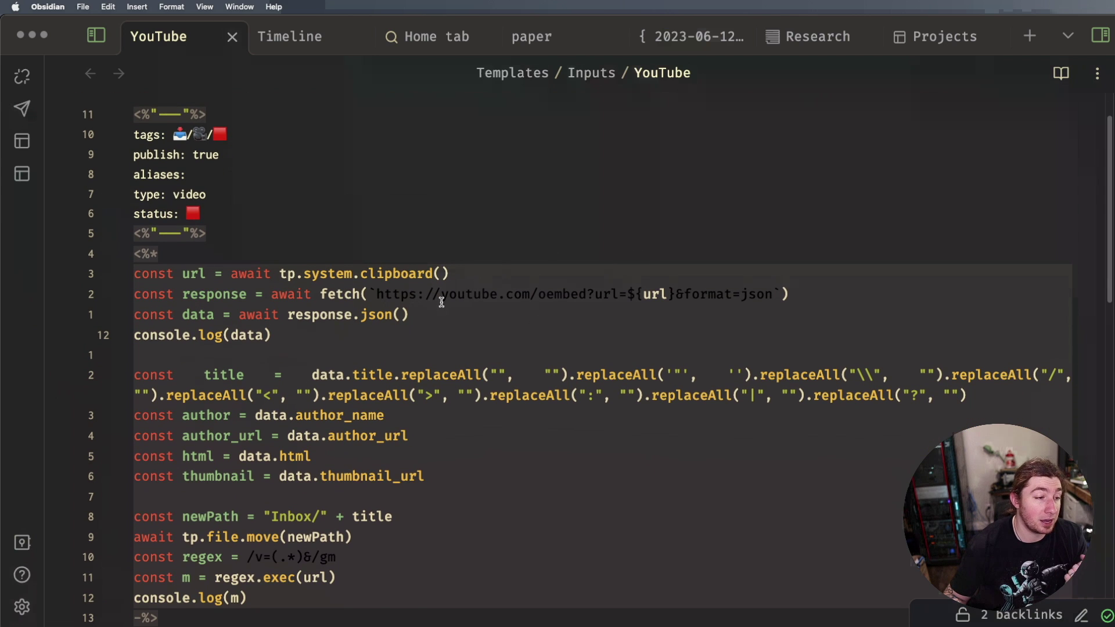
pyautogui.scroll(3, 526, 281)
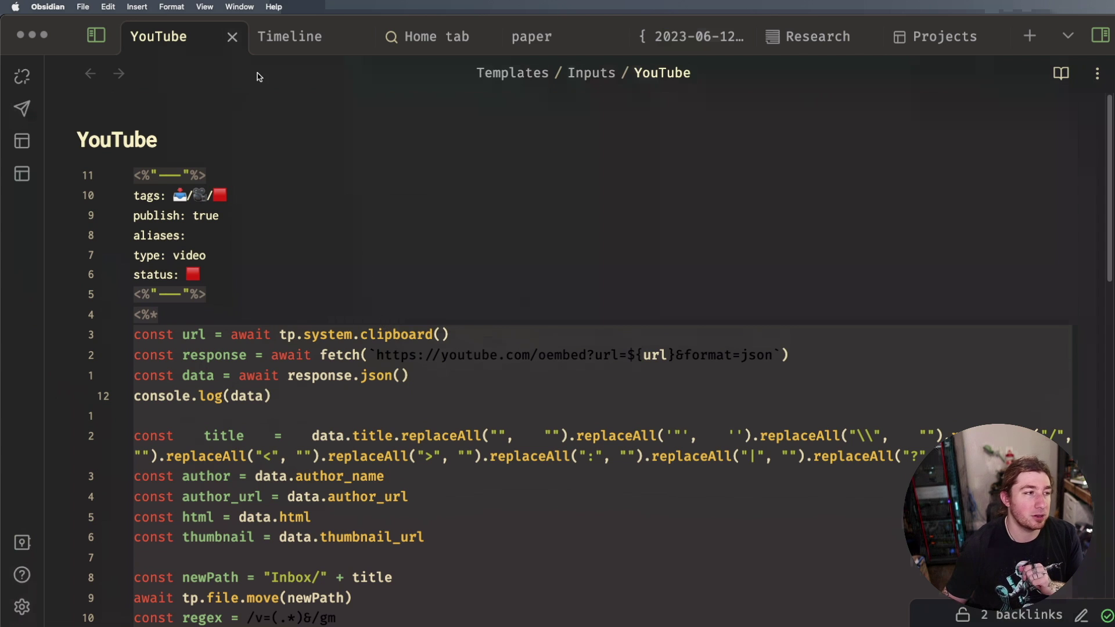
# Open the Timeline note and highlight its Dataview query around WHERE file.day
pyautogui.click(298, 51)
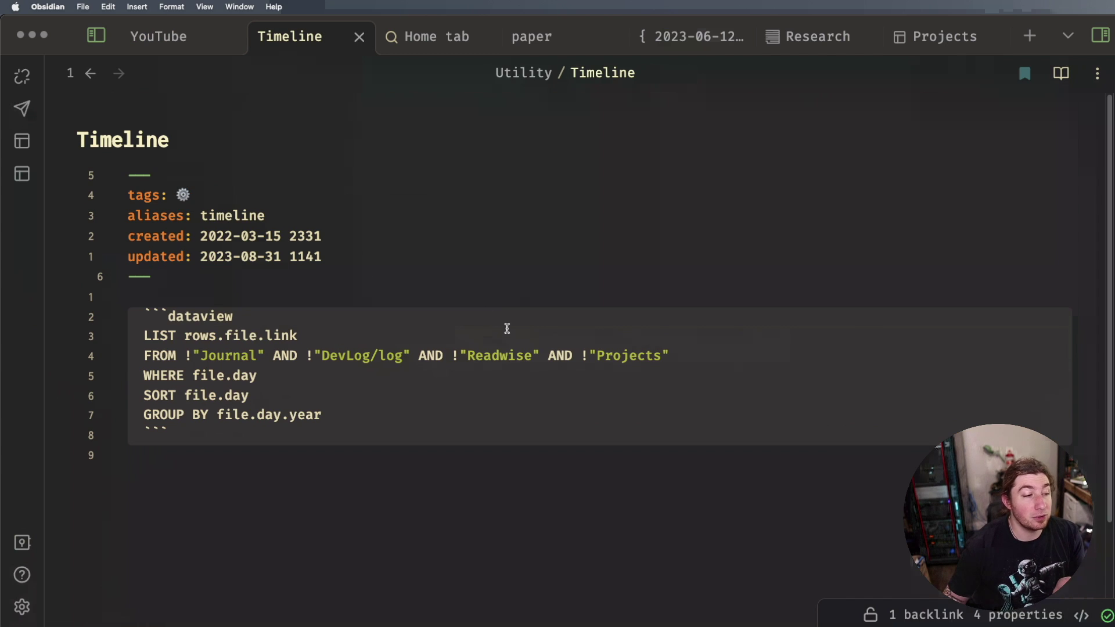
pyautogui.moveTo(366, 413); pyautogui.dragTo(129, 332)
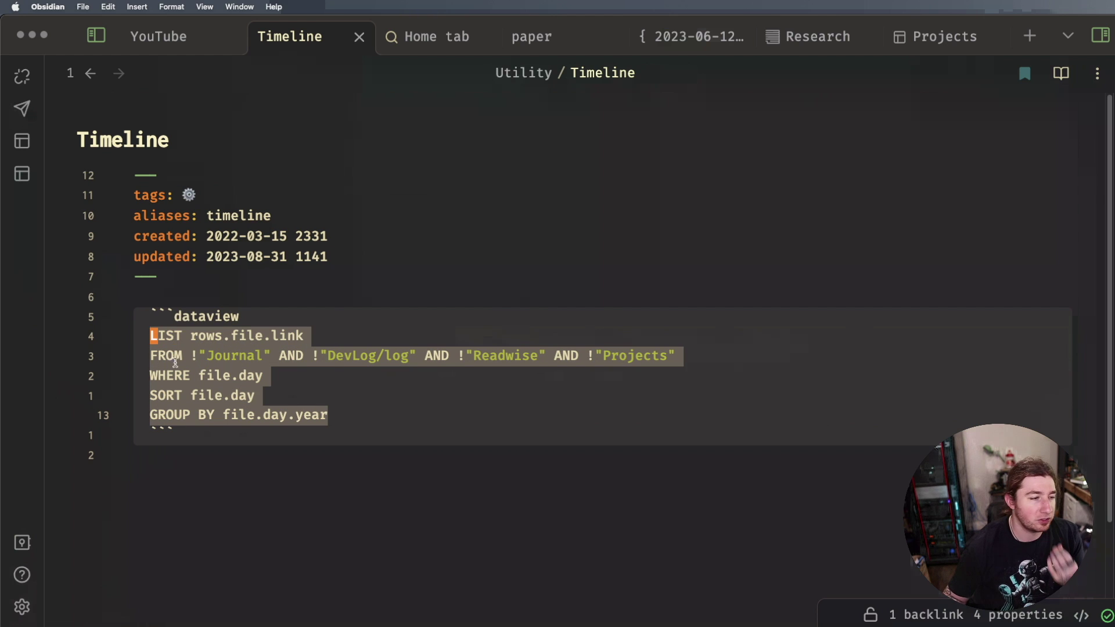
pyautogui.click(241, 356)
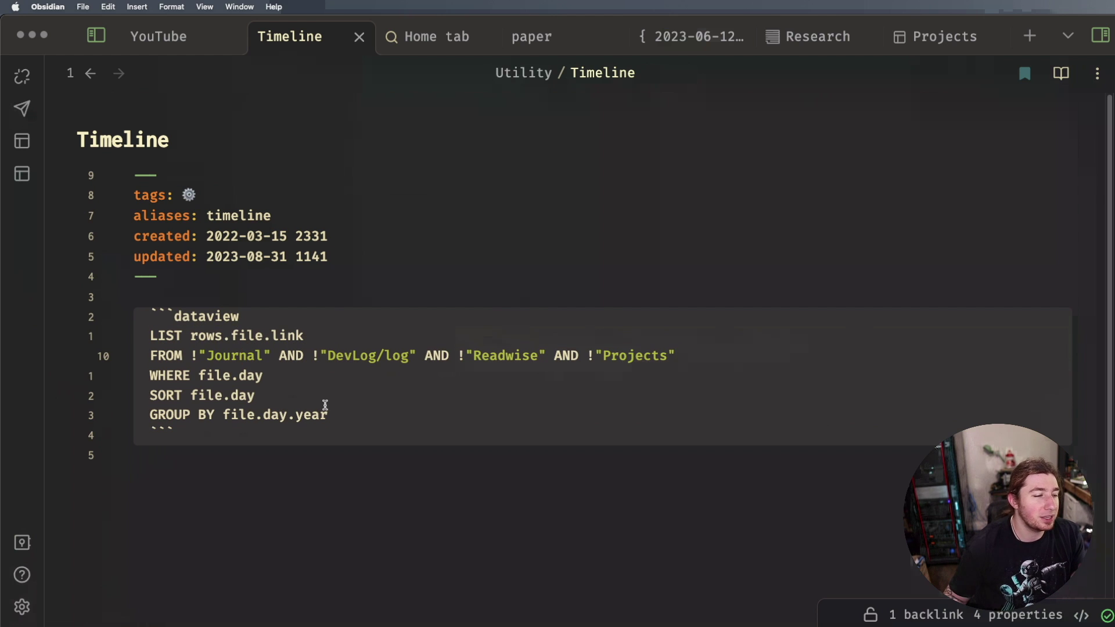
pyautogui.click(328, 416)
pyautogui.click(361, 381)
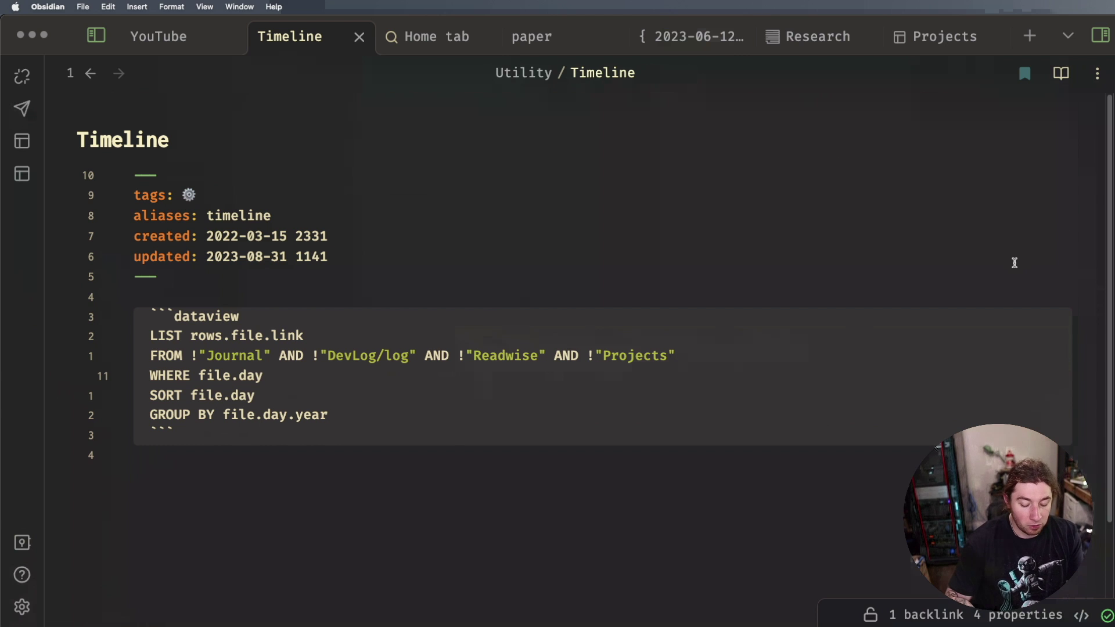
# Render the Timeline in reading view and browse its entries grouped by year, 2020–2023
pyautogui.press('super+e')
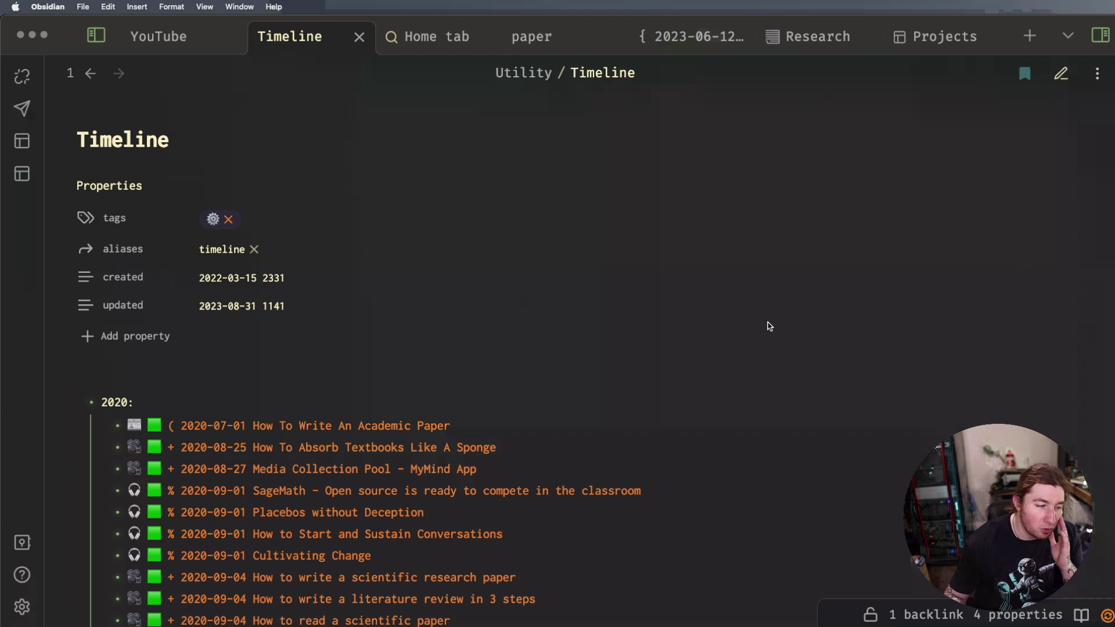
pyautogui.scroll(-10, 770, 326)
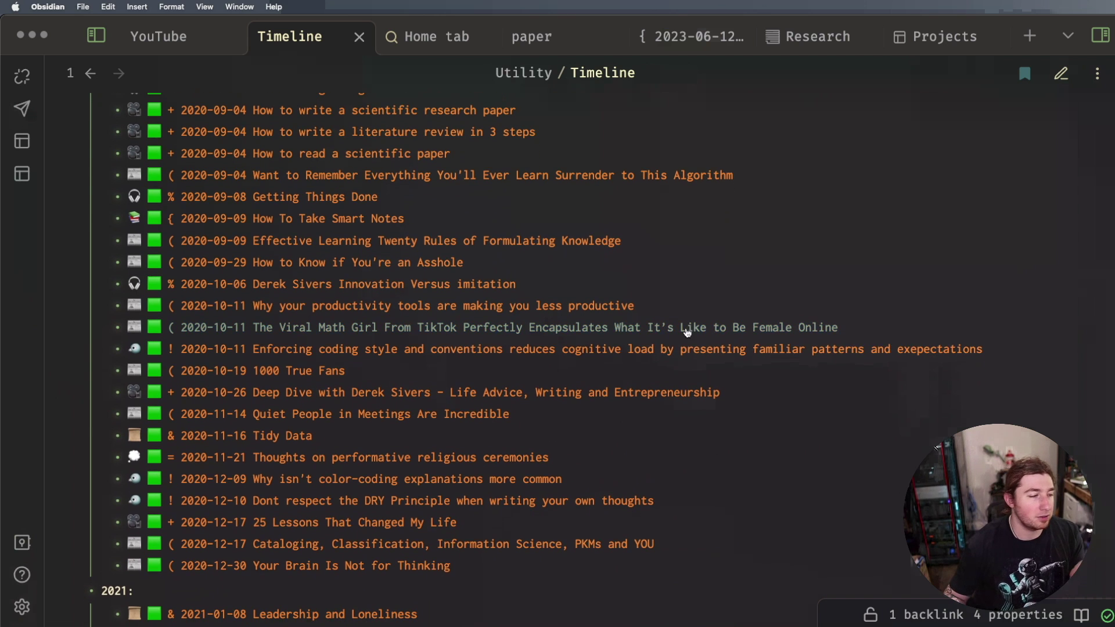
pyautogui.scroll(-1, 687, 332)
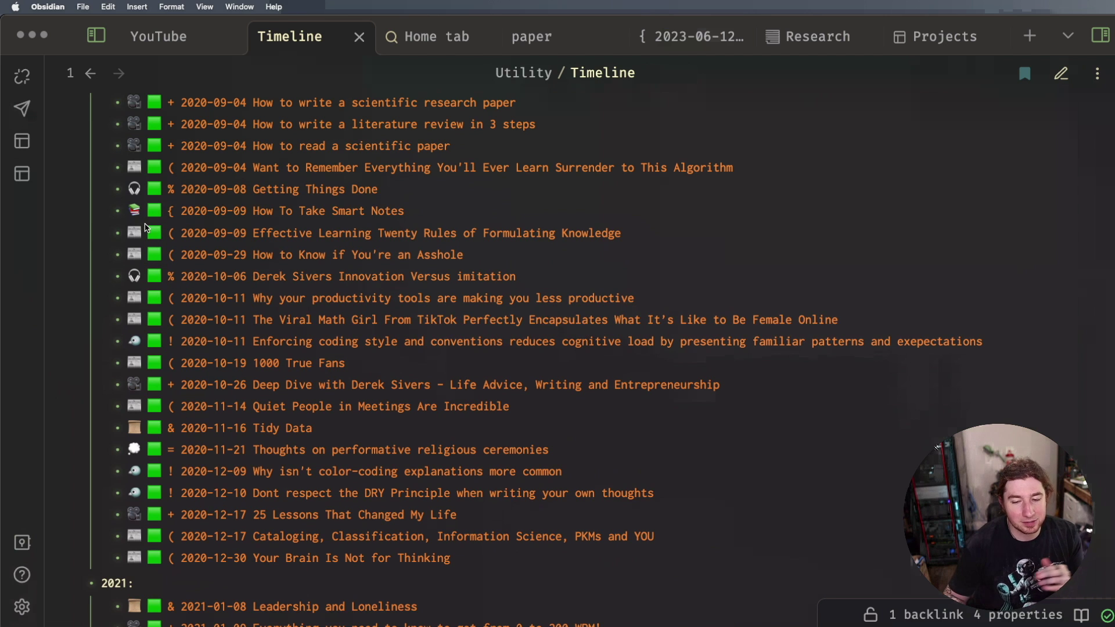
pyautogui.scroll(-20, 171, 281)
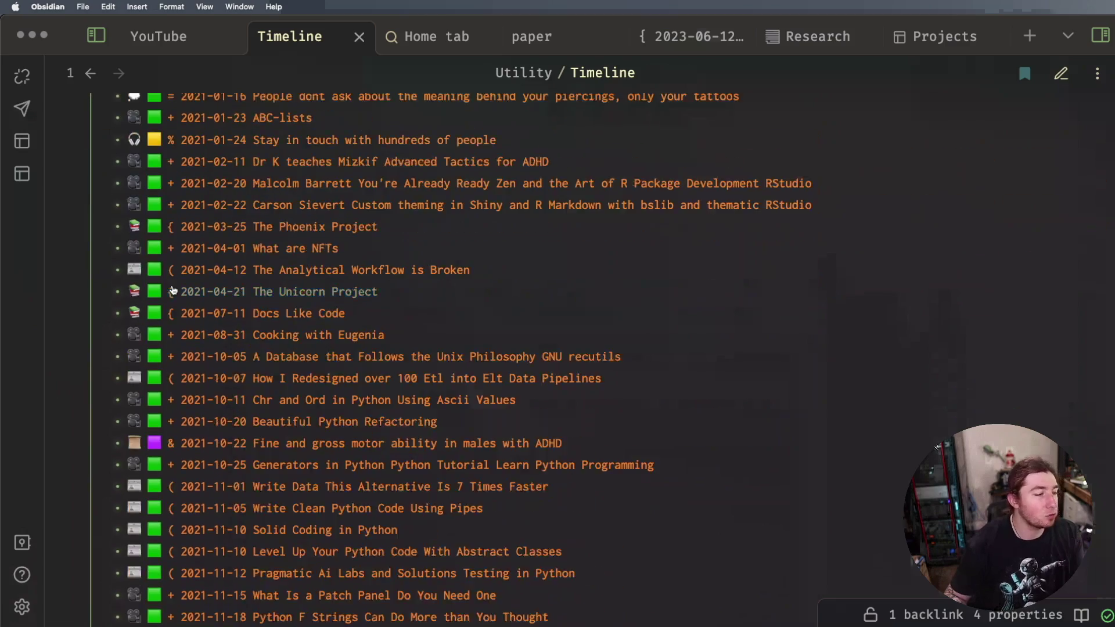
pyautogui.scroll(-5, 173, 289)
pyautogui.scroll(-5, 1086, 256)
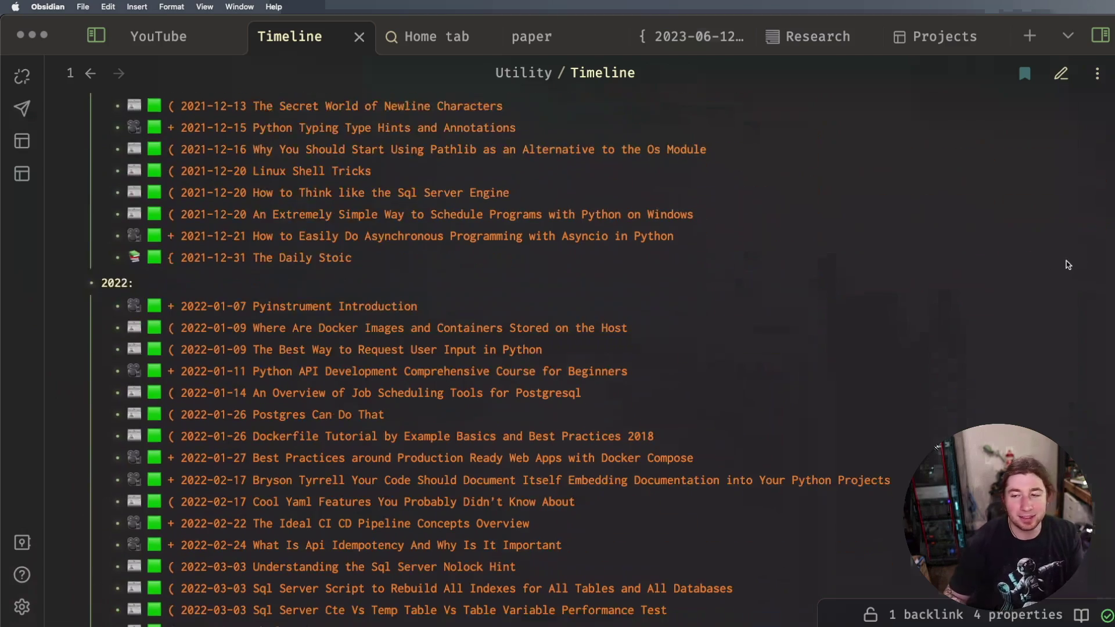
pyautogui.scroll(-20, 1062, 263)
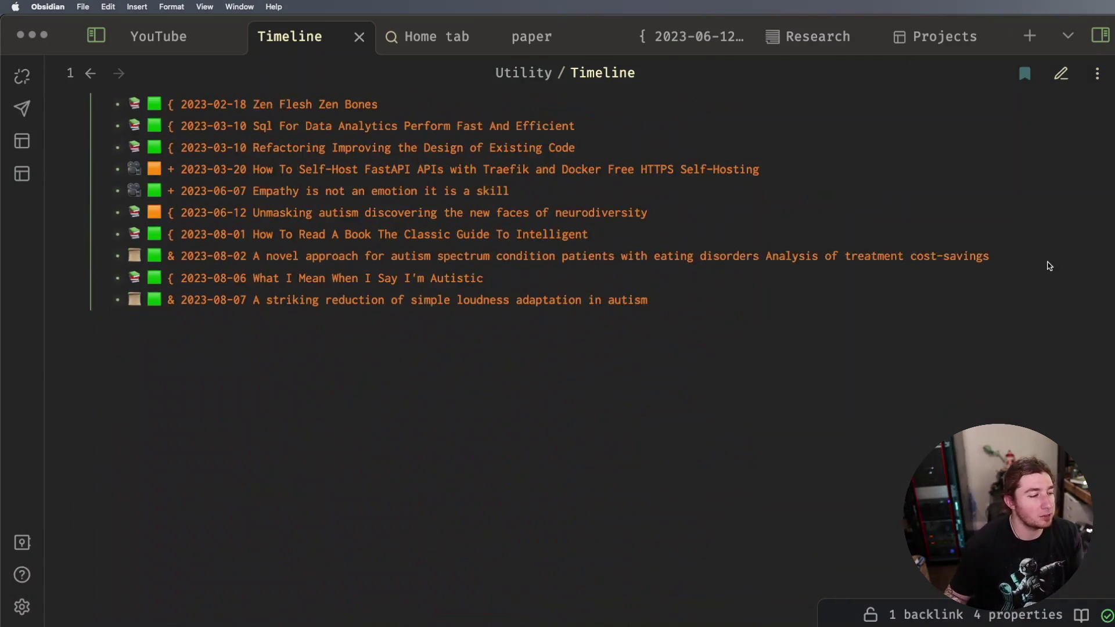
pyautogui.scroll(5, 1050, 266)
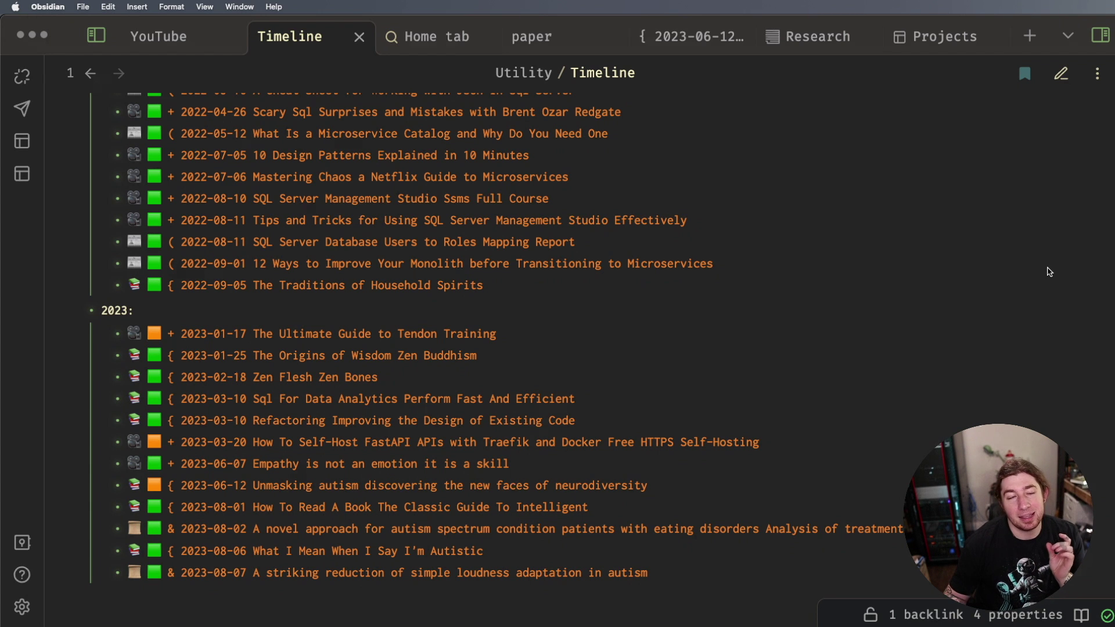
pyautogui.scroll(20, 1050, 272)
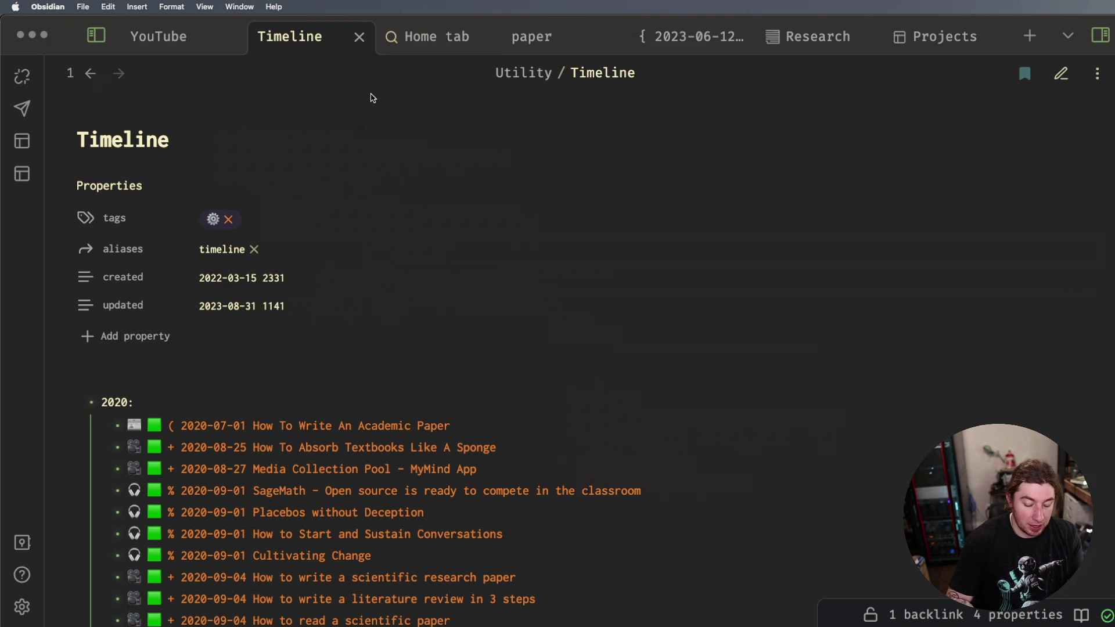
# Switch the Timeline note back to source mode and highlight the updated frontmatter date
pyautogui.press('super+e')
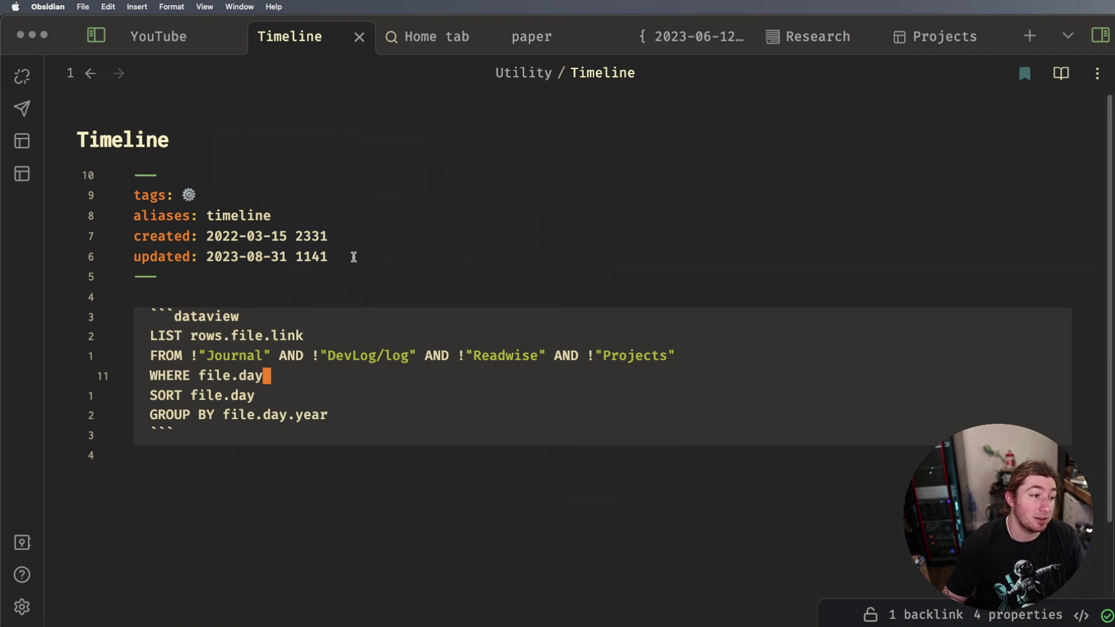
pyautogui.moveTo(354, 256); pyautogui.dragTo(119, 240)
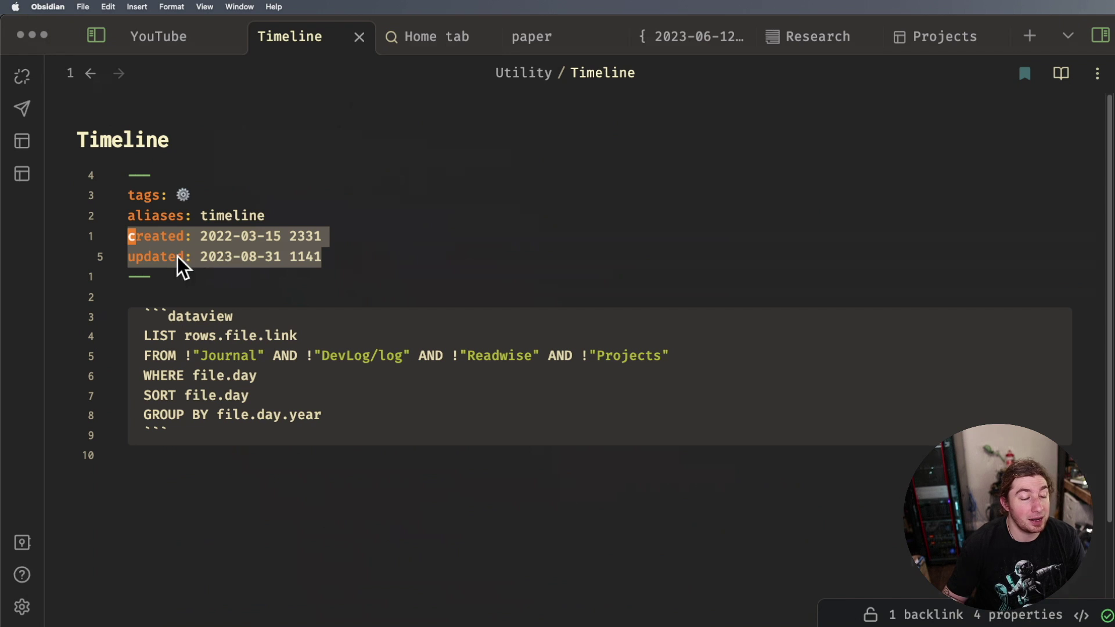
pyautogui.click(343, 257)
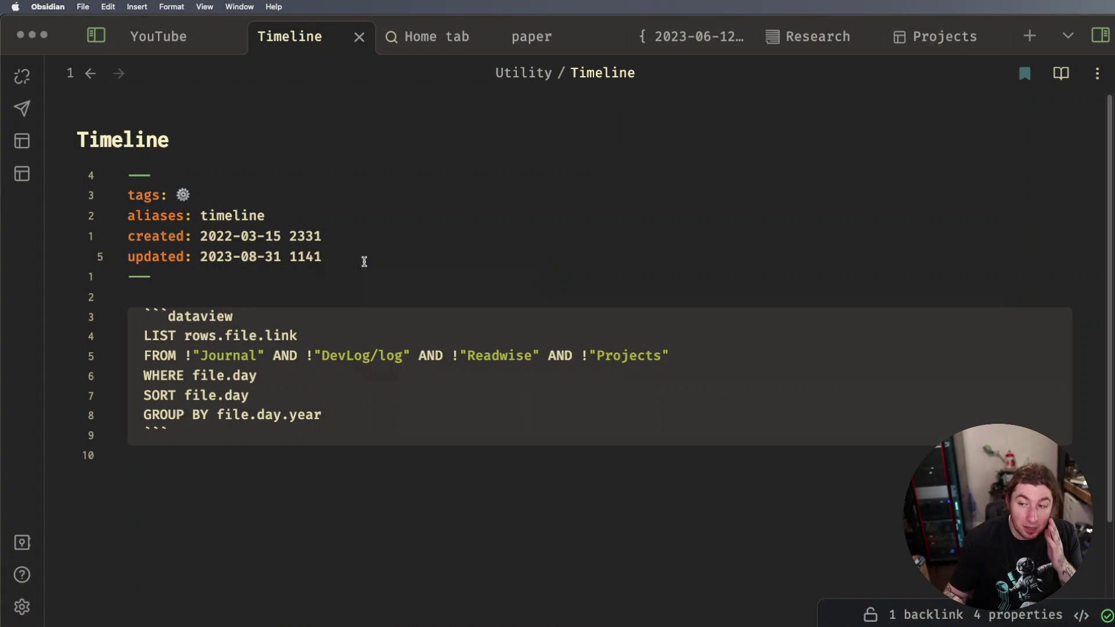
pyautogui.moveTo(322, 257); pyautogui.dragTo(127, 237)
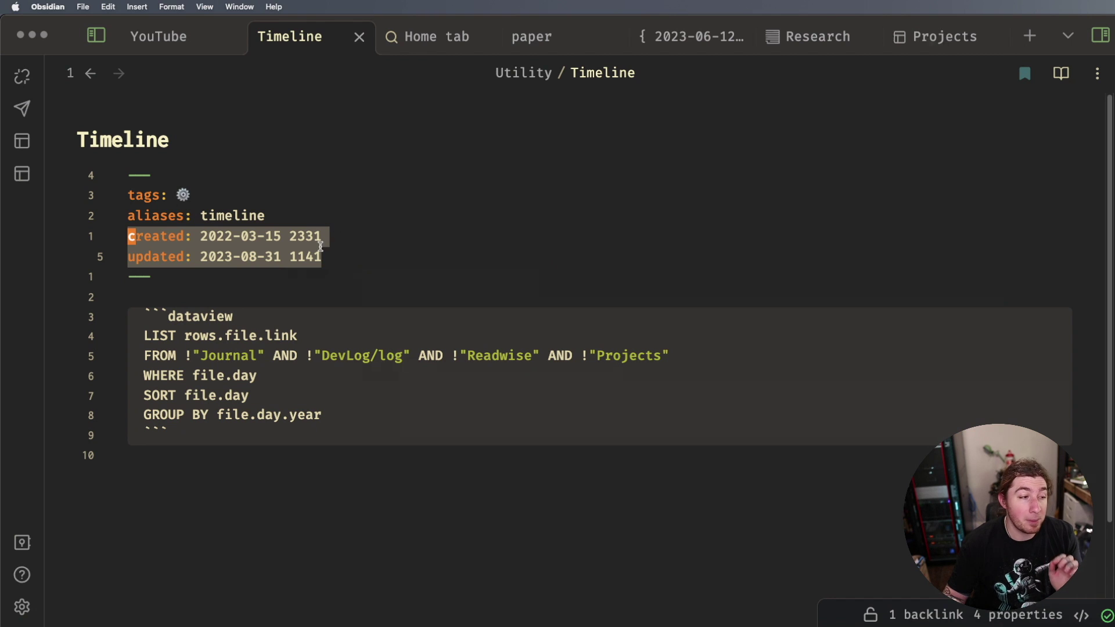
pyautogui.click(326, 253)
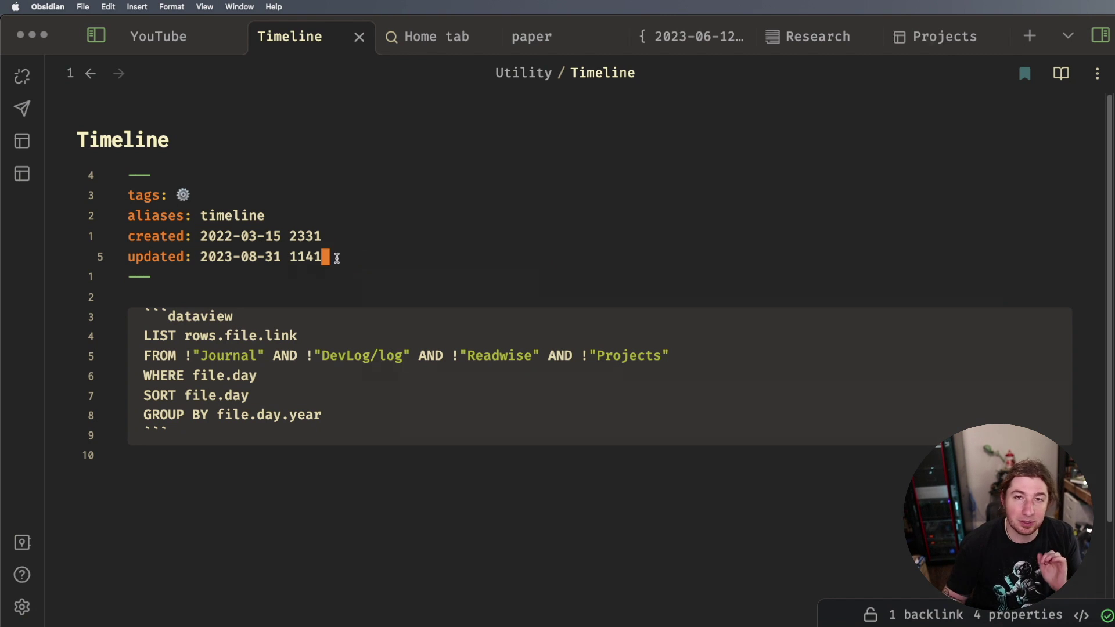
pyautogui.press('v')
pyautogui.press('b')
pyautogui.hotkey('shift', 'v')
pyautogui.press('k')
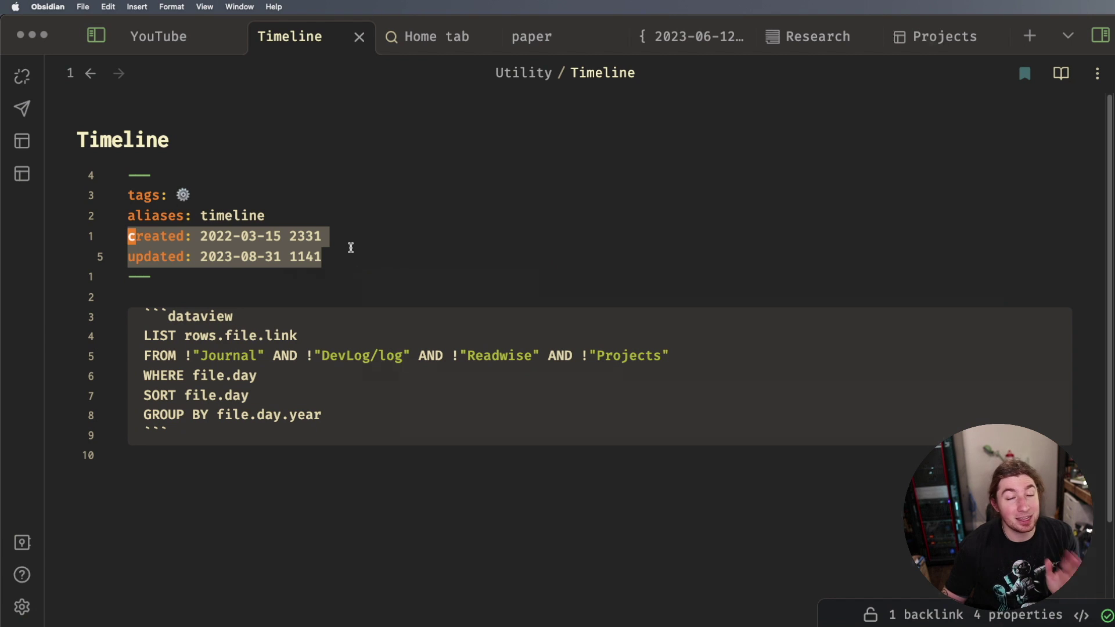
pyautogui.click(340, 251)
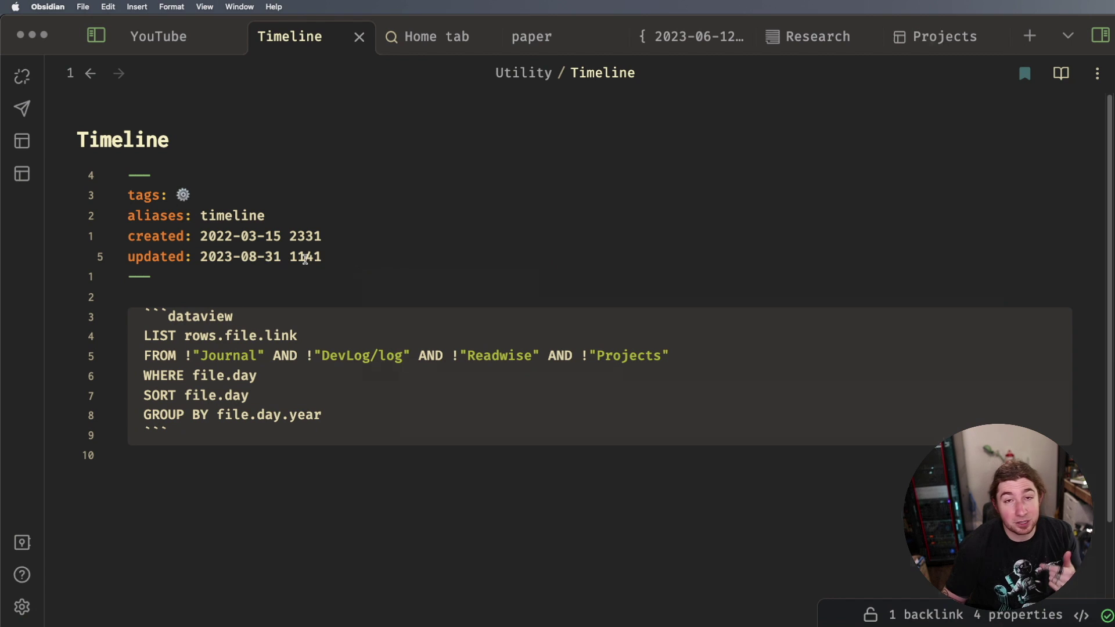
pyautogui.moveTo(200, 256); pyautogui.dragTo(329, 256)
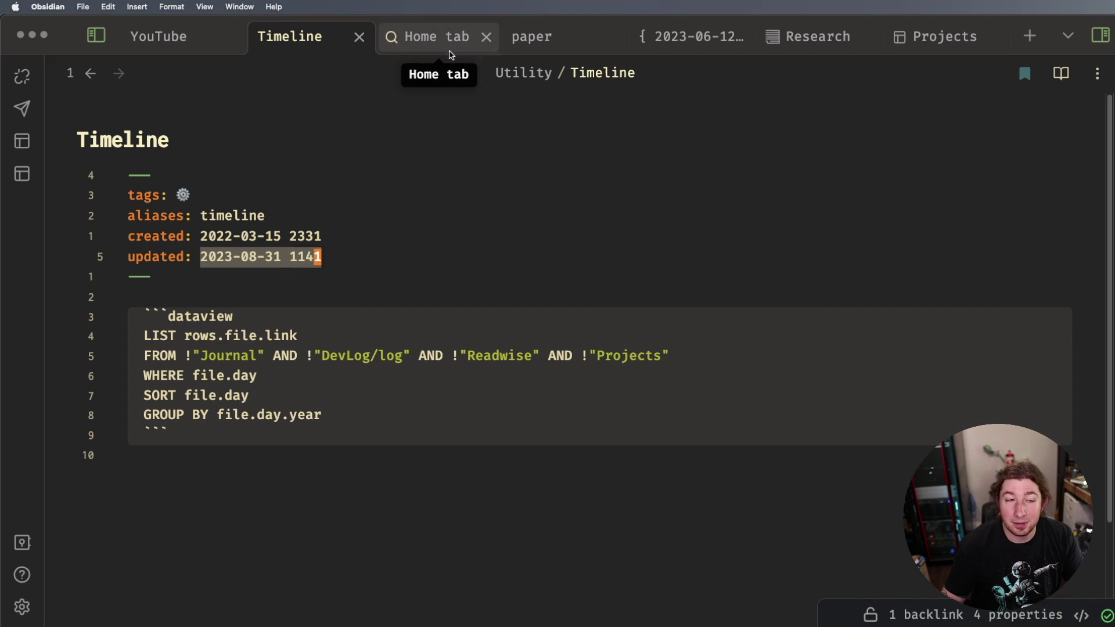
pyautogui.middleClick(460, 49)
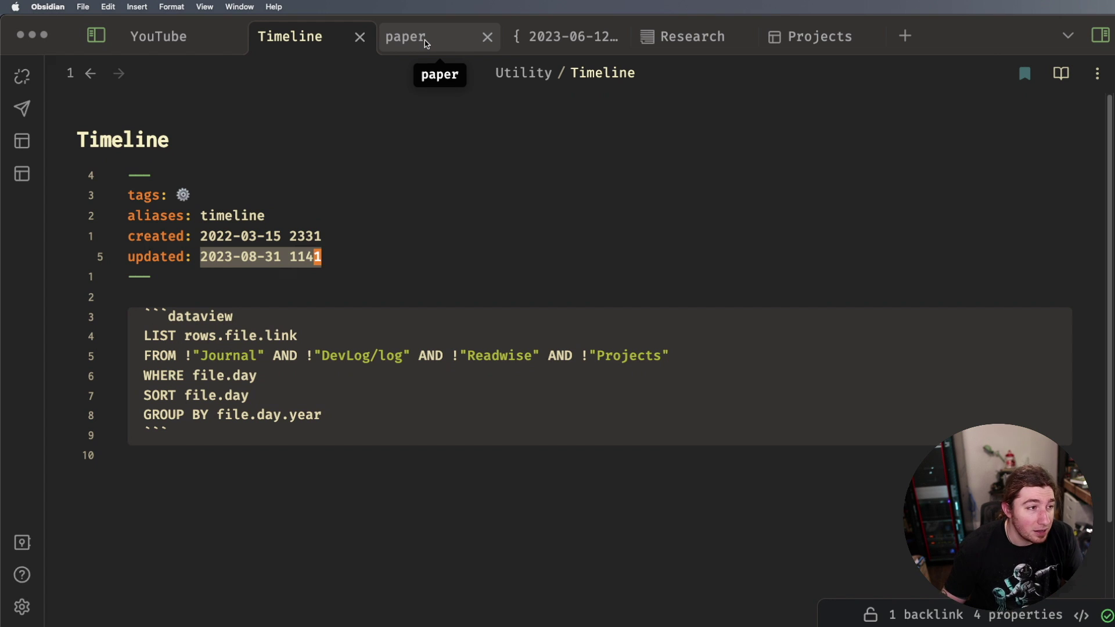
pyautogui.click(425, 40)
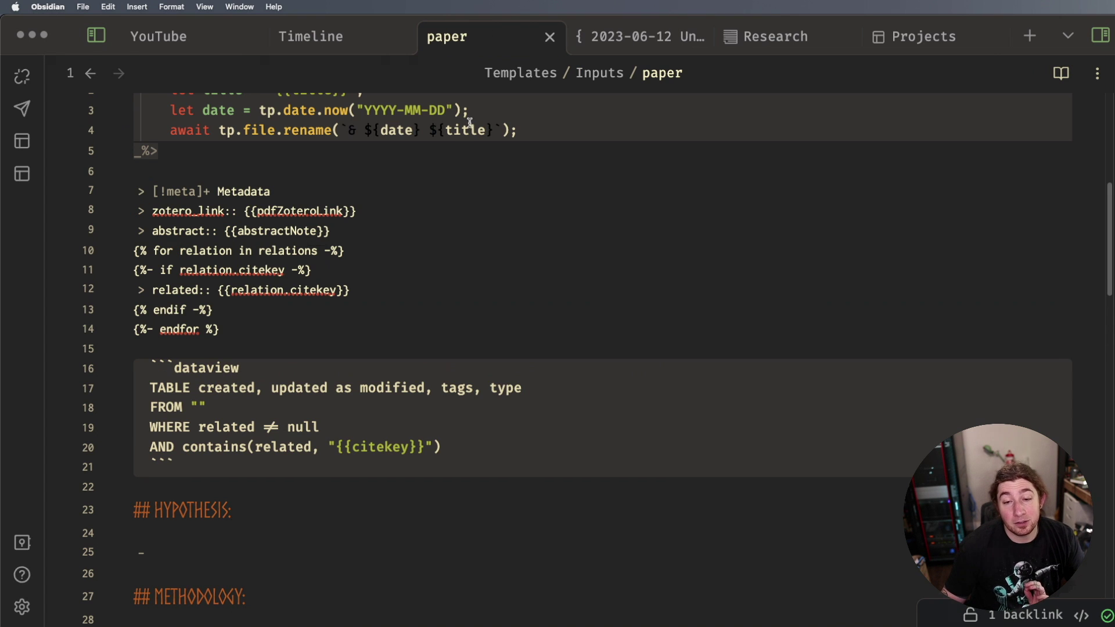
pyautogui.scroll(7, 471, 145)
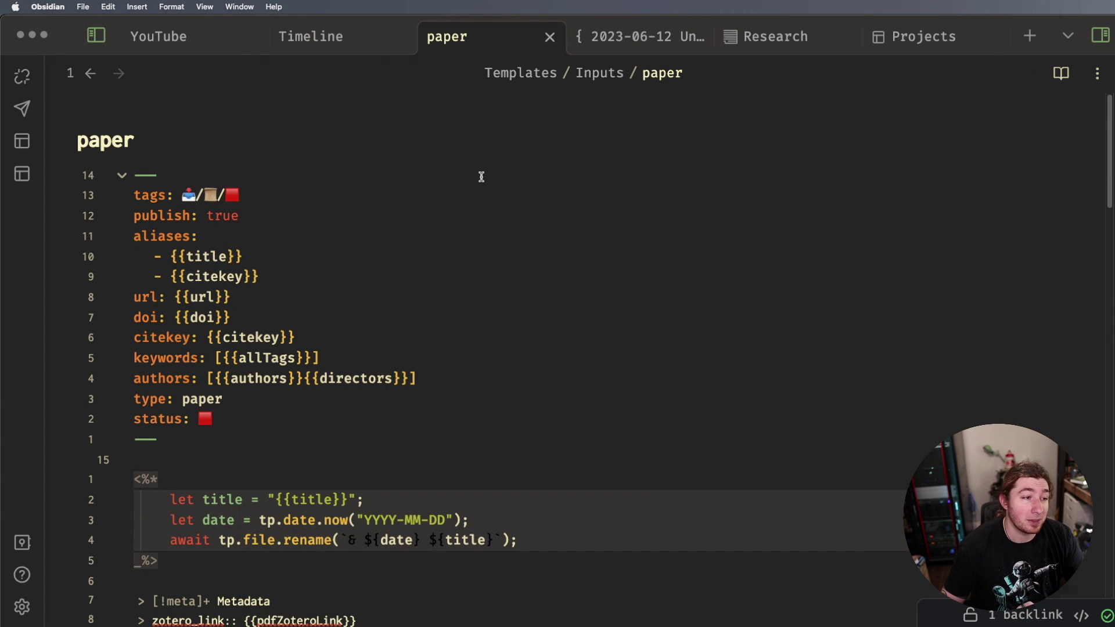
pyautogui.scroll(-7, 481, 173)
pyautogui.scroll(-12, 481, 173)
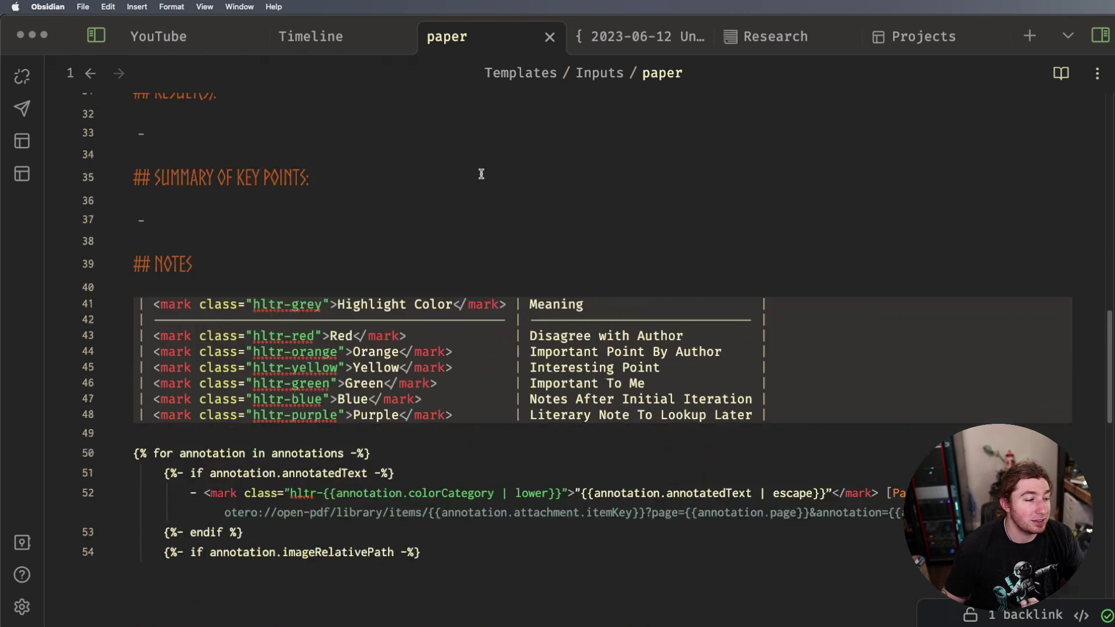
pyautogui.scroll(-10, 481, 174)
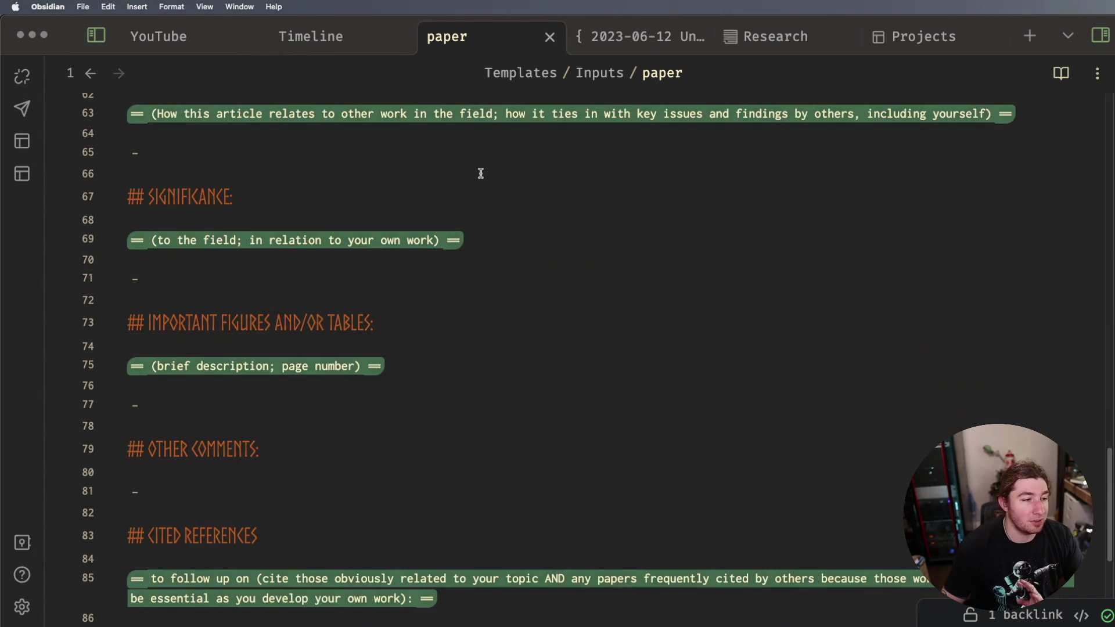
pyautogui.scroll(-3, 481, 173)
pyautogui.scroll(14, 481, 173)
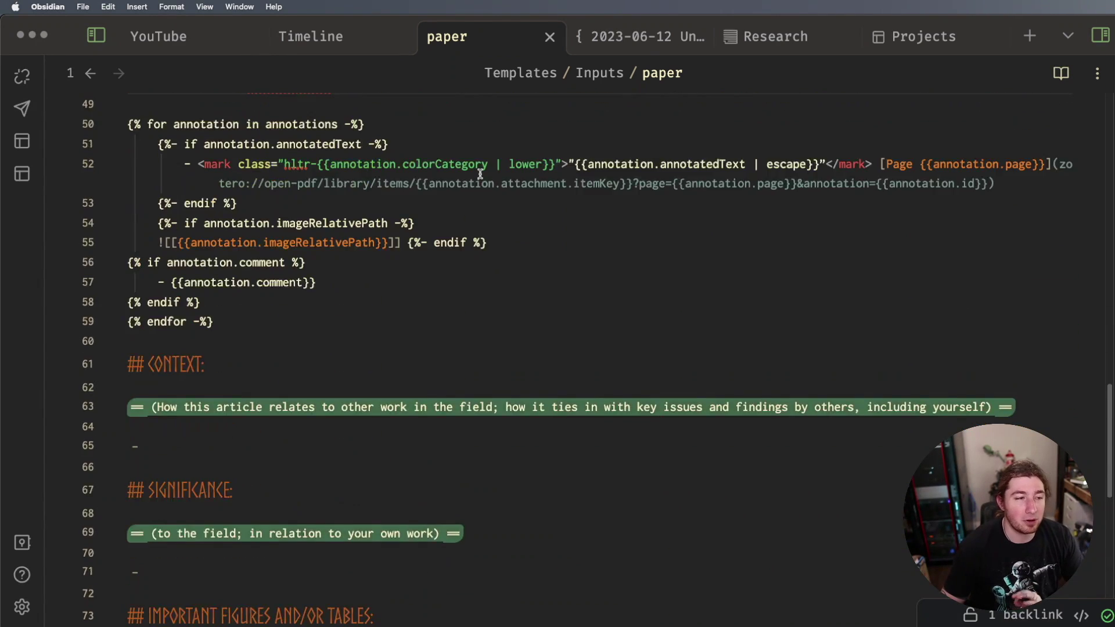
pyautogui.scroll(-2, 481, 173)
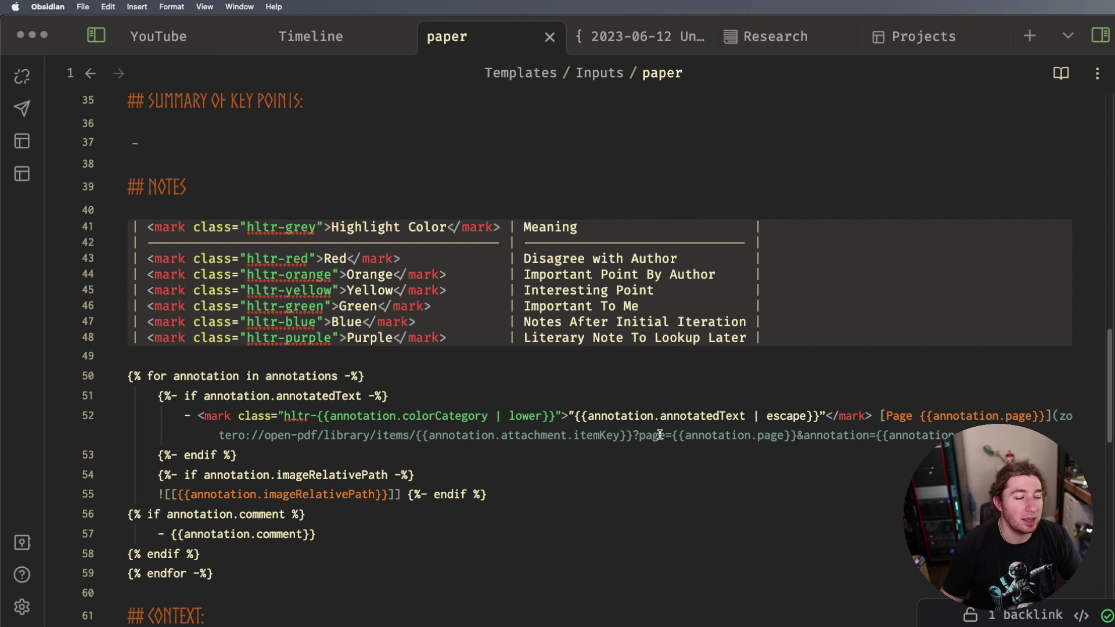
pyautogui.scroll(15, 663, 430)
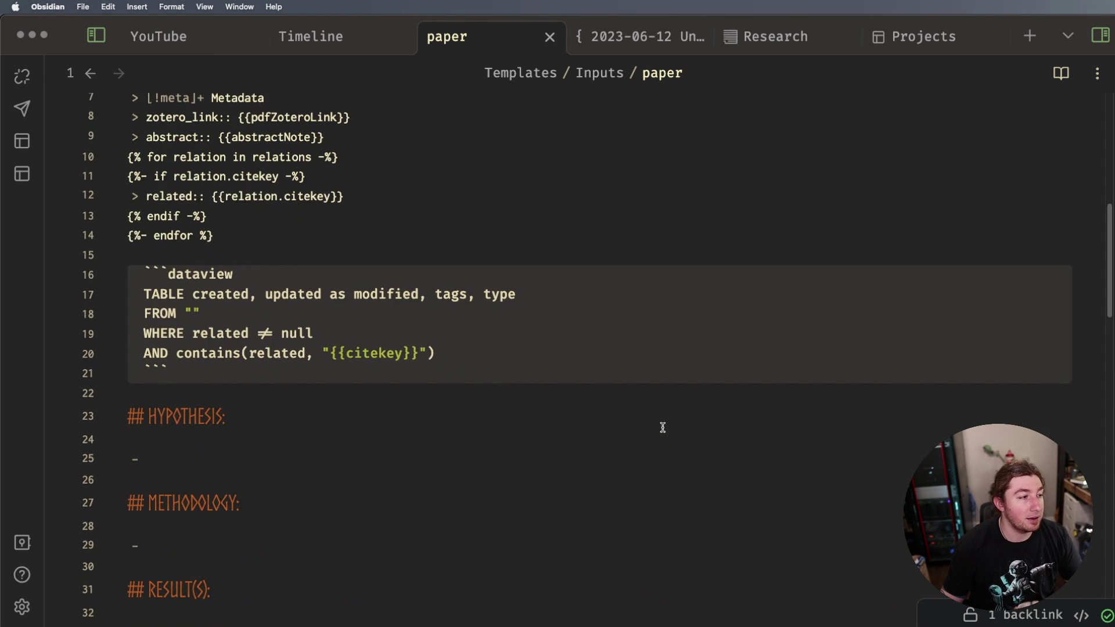
pyautogui.scroll(5, 663, 427)
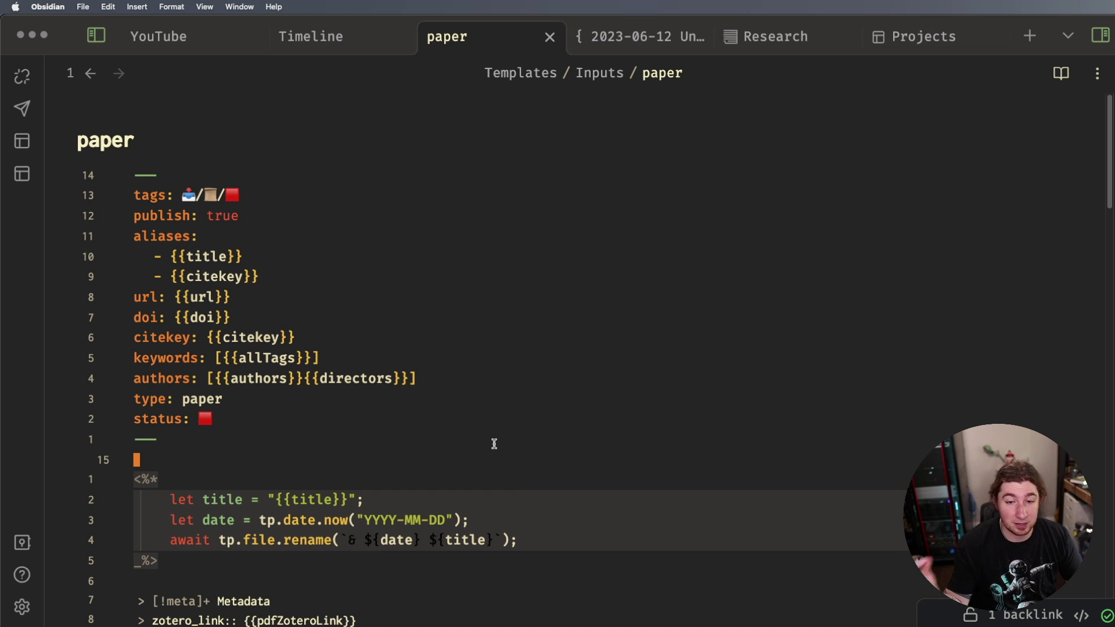
# Bring up the 2023-06-12 Unmasking autism note and browse its colour-highlighted quotes and images
pyautogui.hotkey('ctrl', 'Tab')
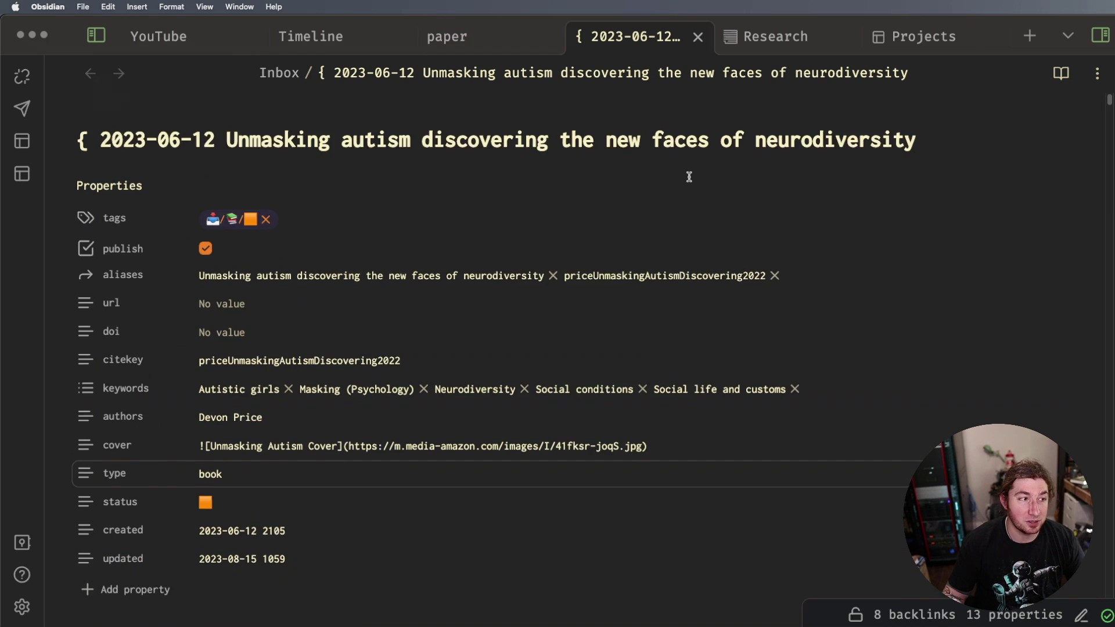
pyautogui.scroll(-15, 691, 178)
pyautogui.scroll(15, 813, 204)
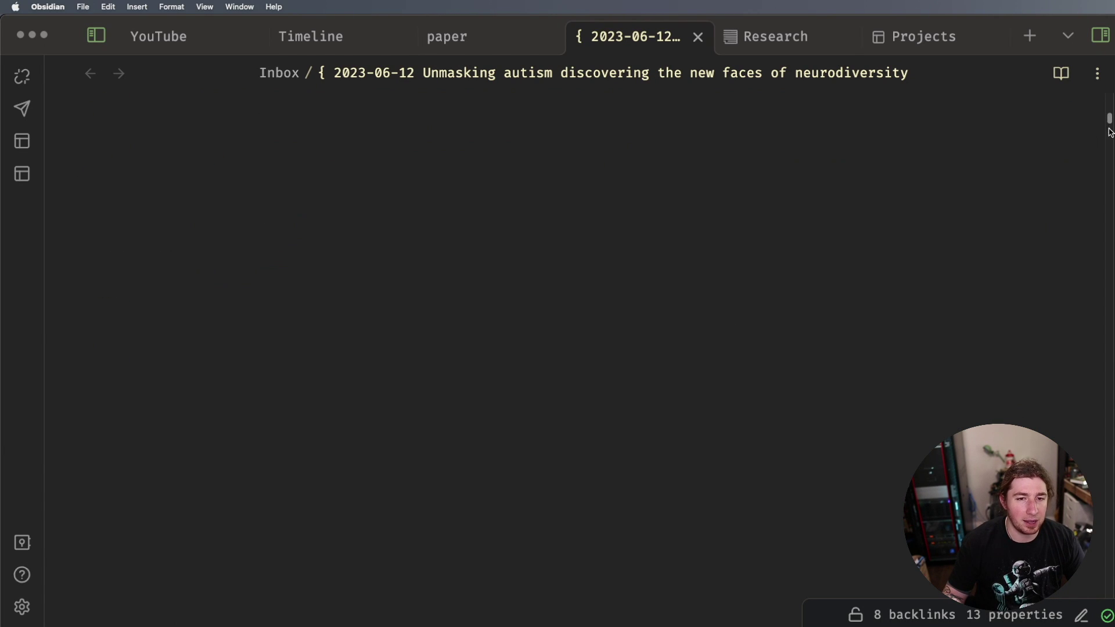
pyautogui.moveTo(1110, 122); pyautogui.dragTo(1110, 233)
pyautogui.scroll(-5, 865, 230)
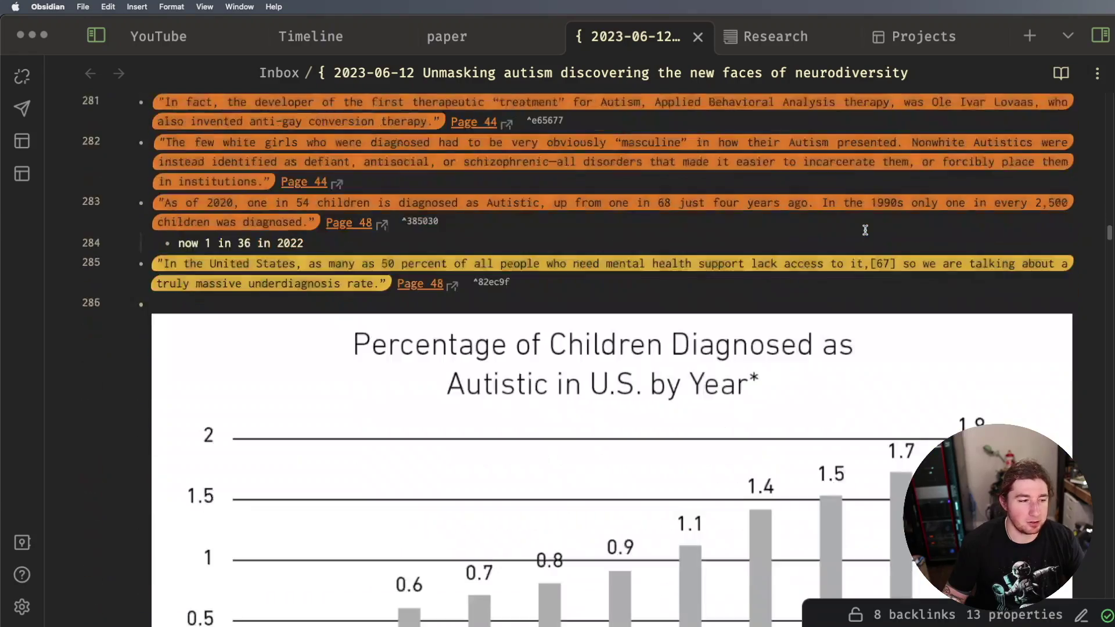
pyautogui.scroll(-15, 866, 230)
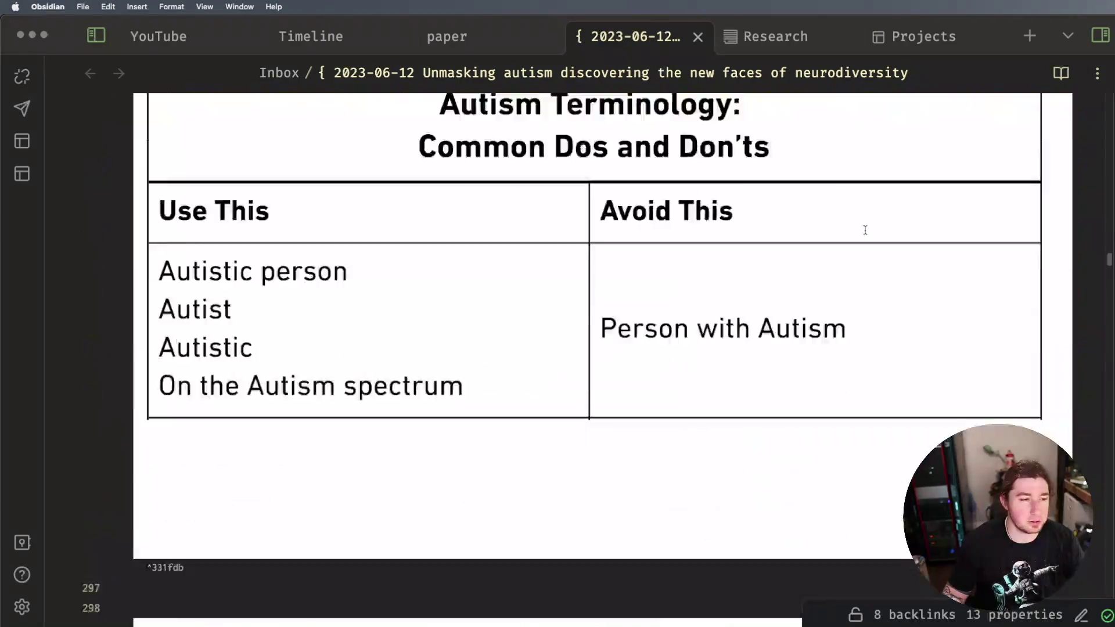
pyautogui.scroll(-15, 865, 230)
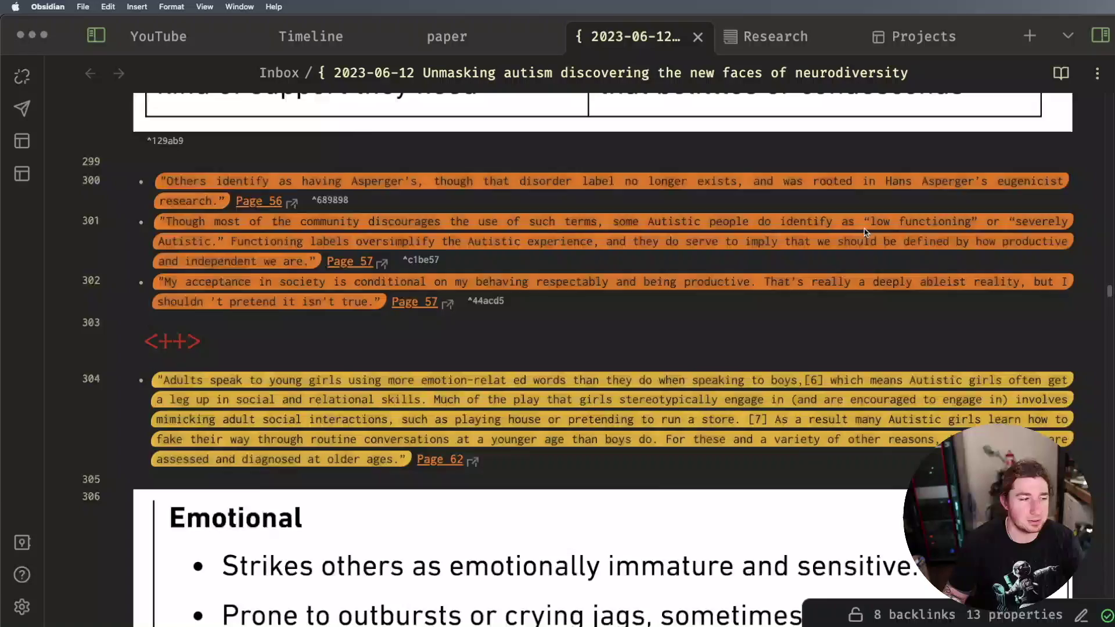
pyautogui.scroll(-20, 864, 229)
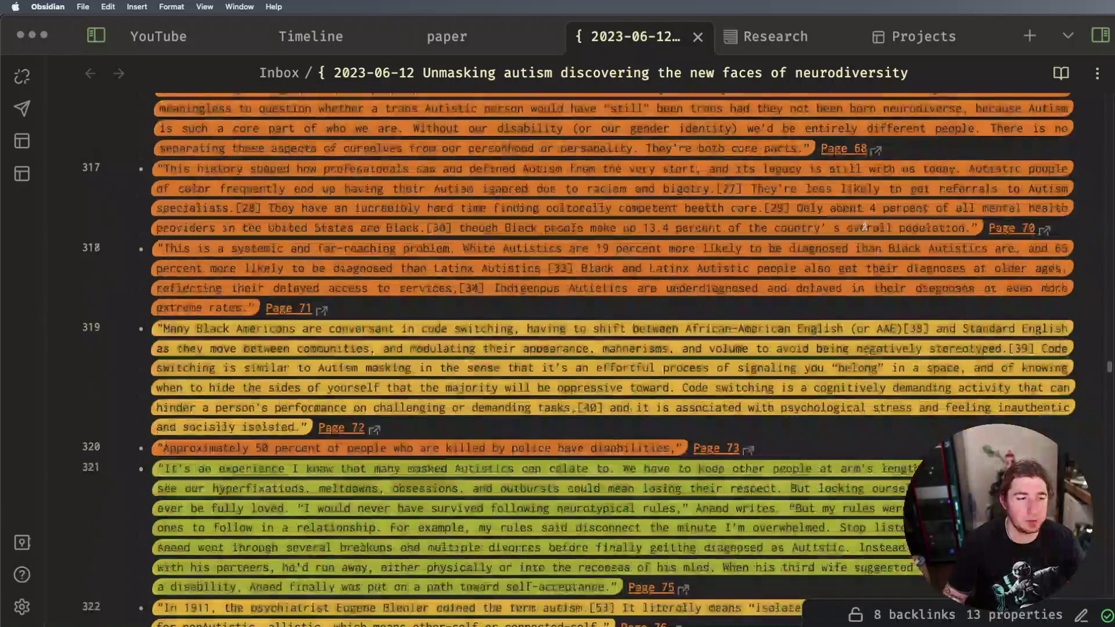
pyautogui.scroll(-10, 864, 229)
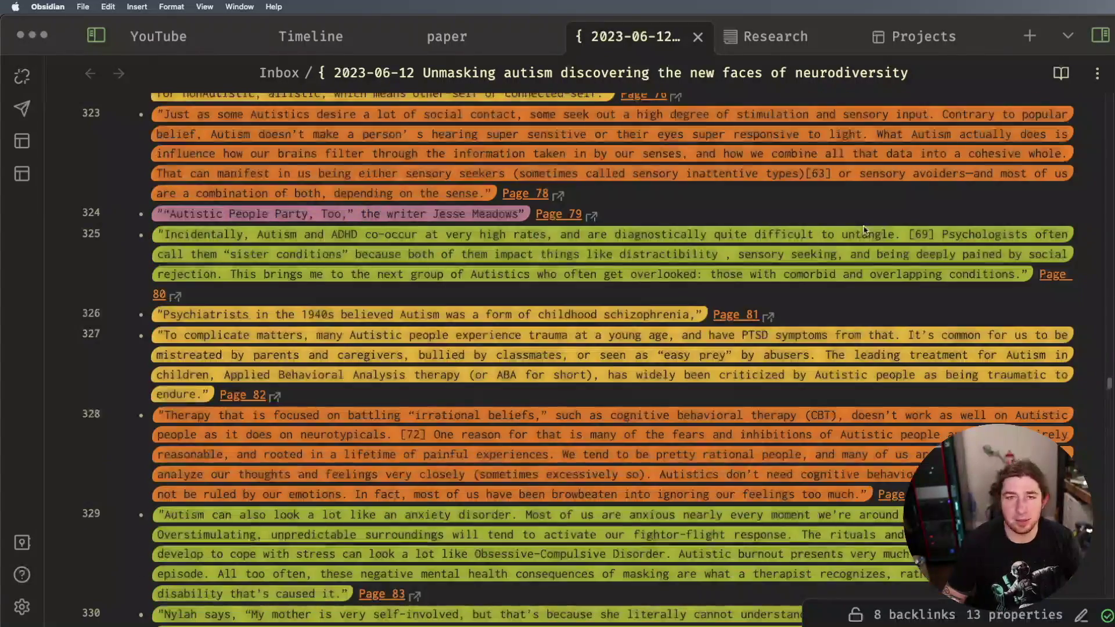
pyautogui.scroll(-10, 864, 230)
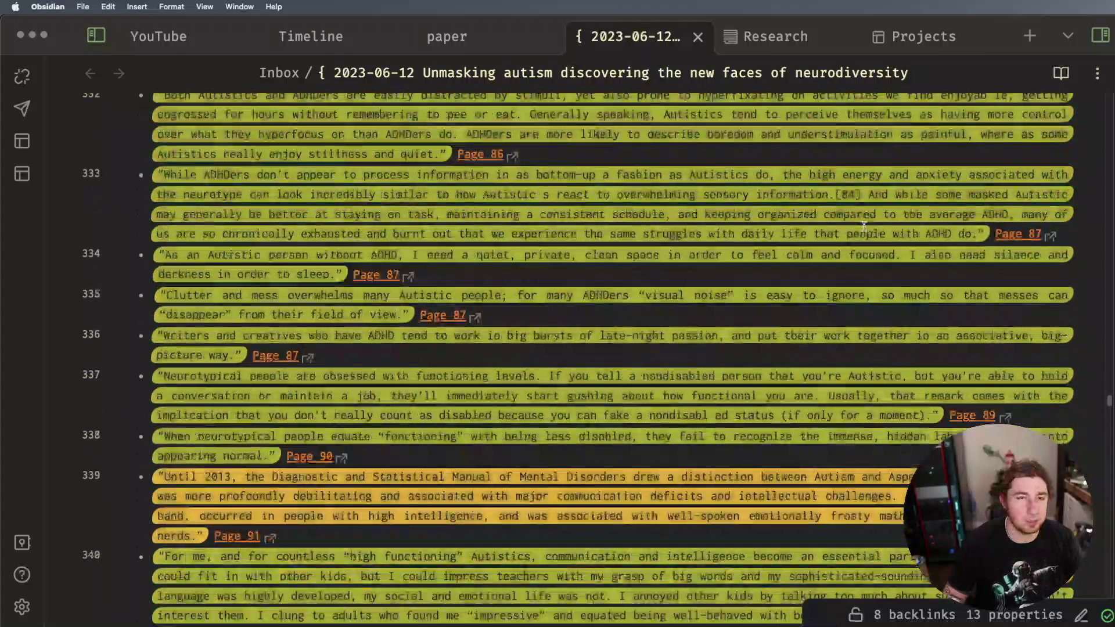
# Bring up the Research table of 14 article notes and scroll across its columns
pyautogui.hotkey('ctrl', 'Tab')
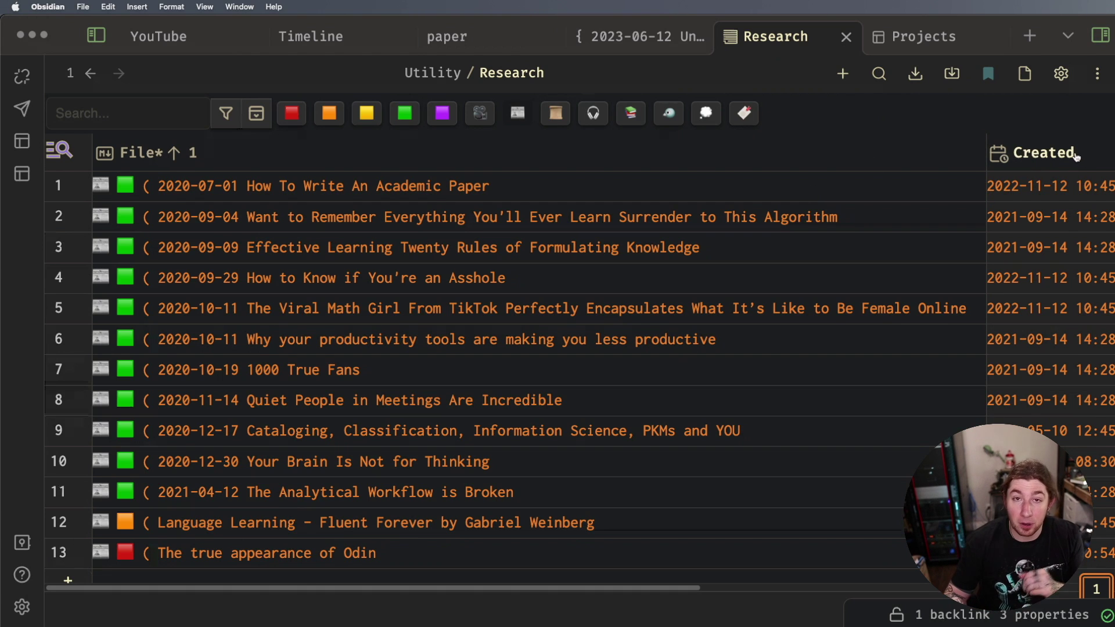
pyautogui.hscroll(5, 639, 581)
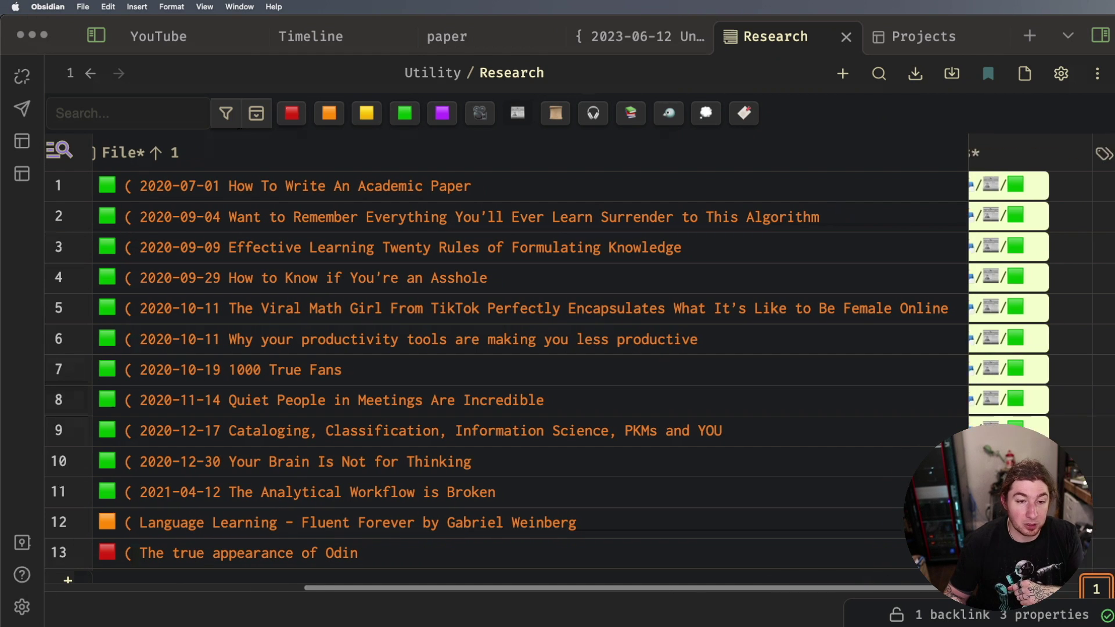
pyautogui.hscroll(-5, 575, 563)
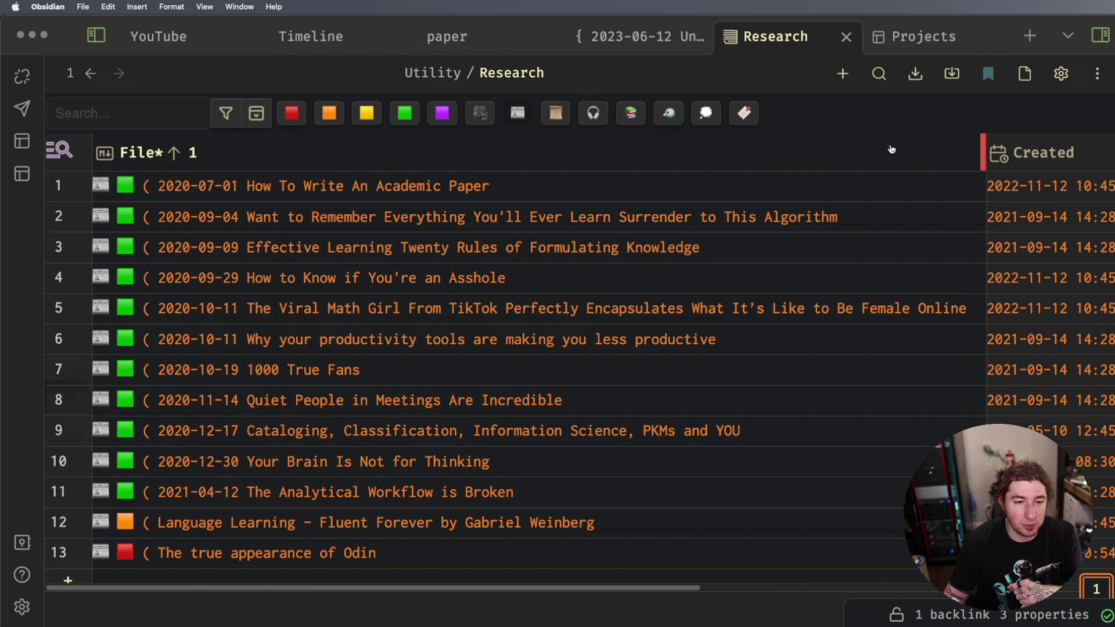
pyautogui.click(770, 311)
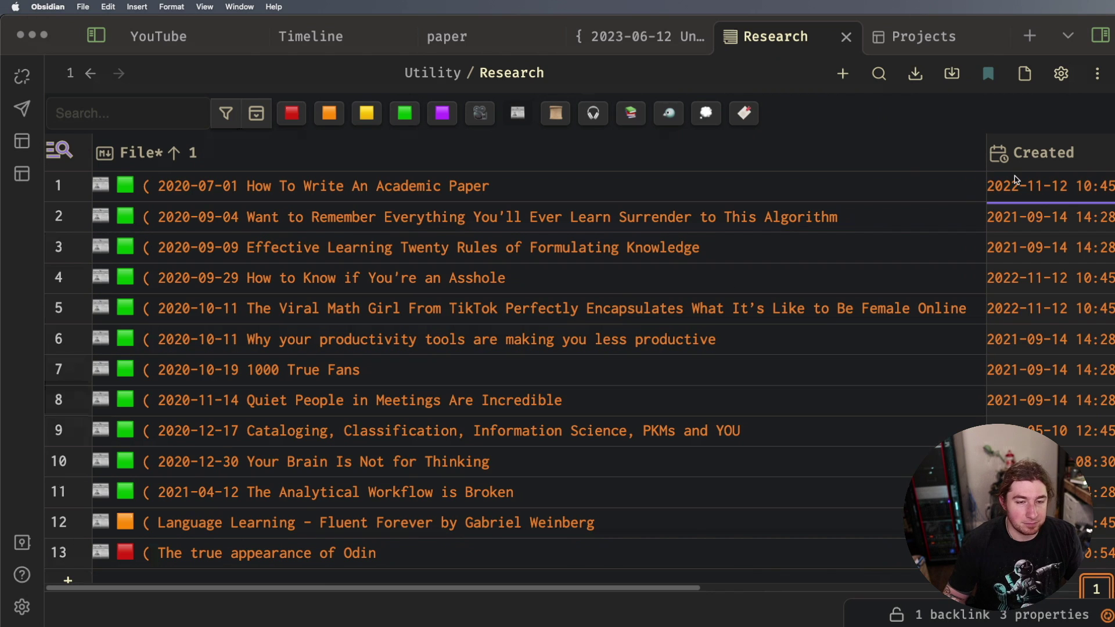
# Zoom out to see more Research table columns, then zoom back in two steps
pyautogui.press('super+minus')
pyautogui.press('super+minus')
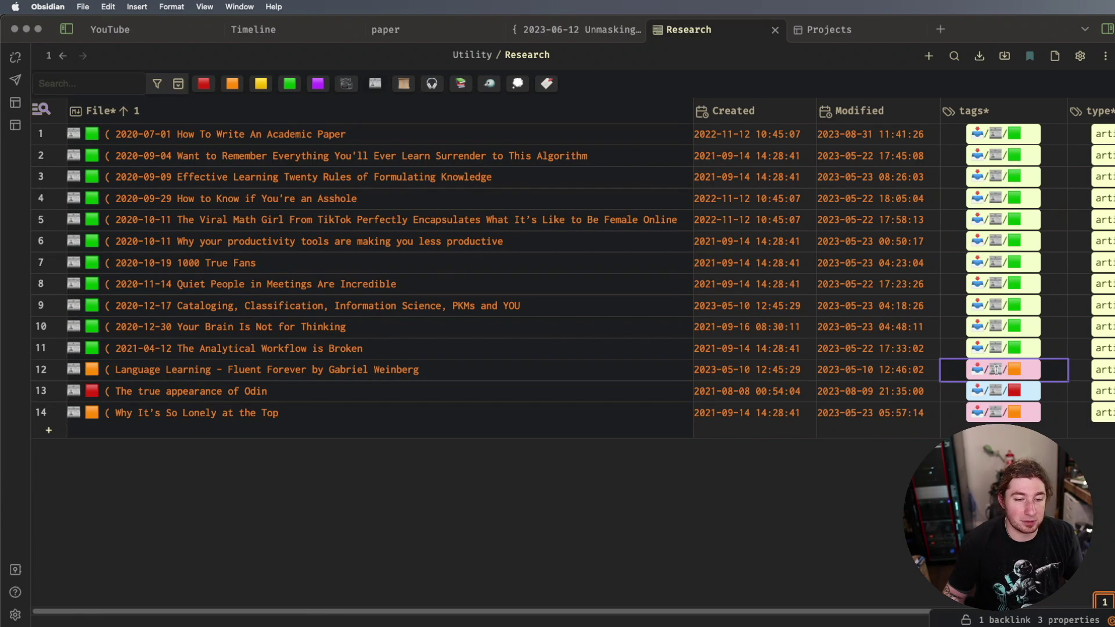
pyautogui.hscroll(3, 999, 366)
pyautogui.hscroll(-3, 1065, 304)
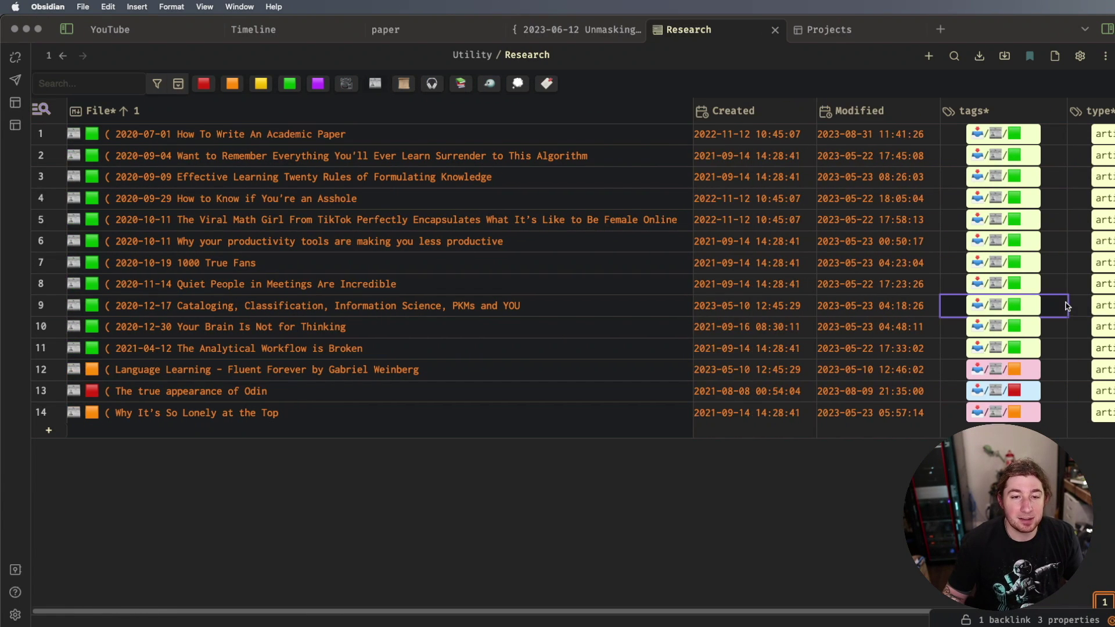
pyautogui.hscroll(3, 1067, 305)
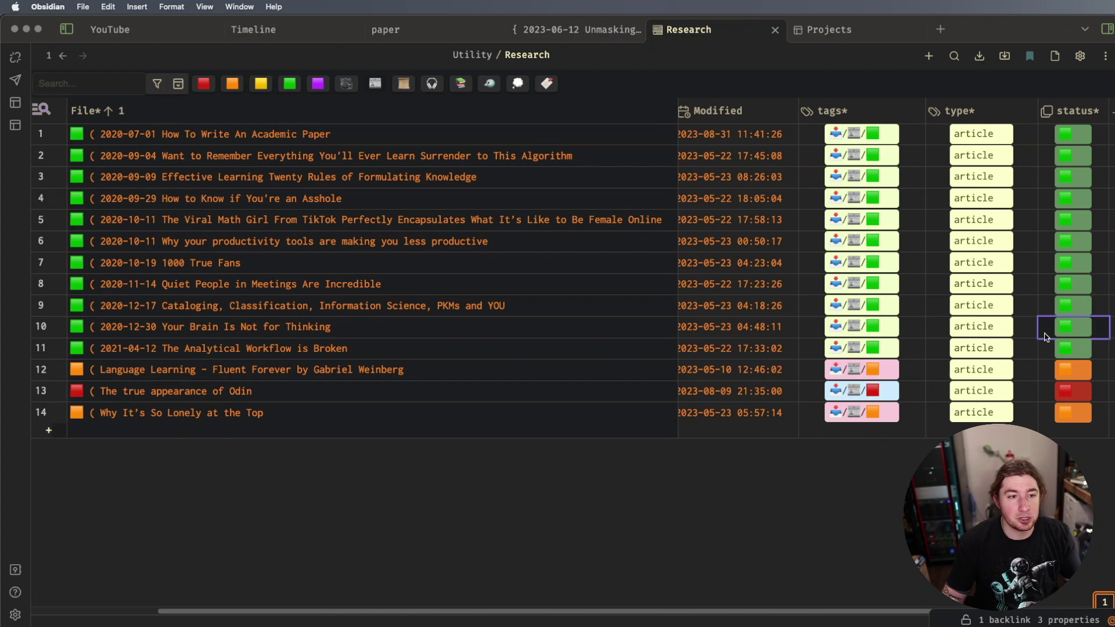
pyautogui.hscroll(-1, 902, 617)
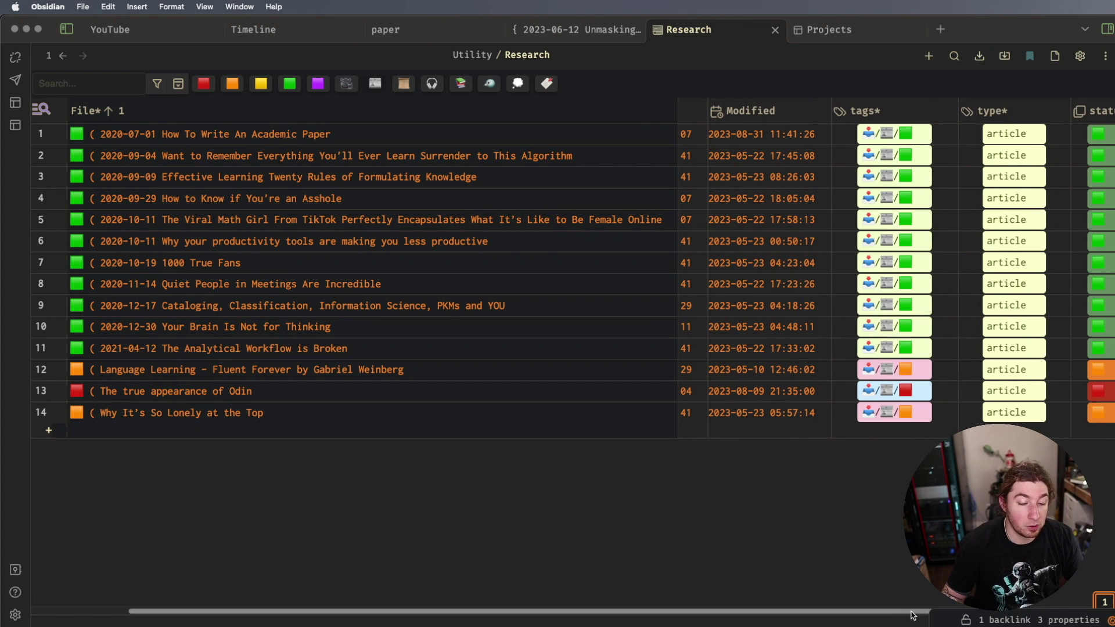
pyautogui.hscroll(-3, 910, 621)
pyautogui.press('super+equal')
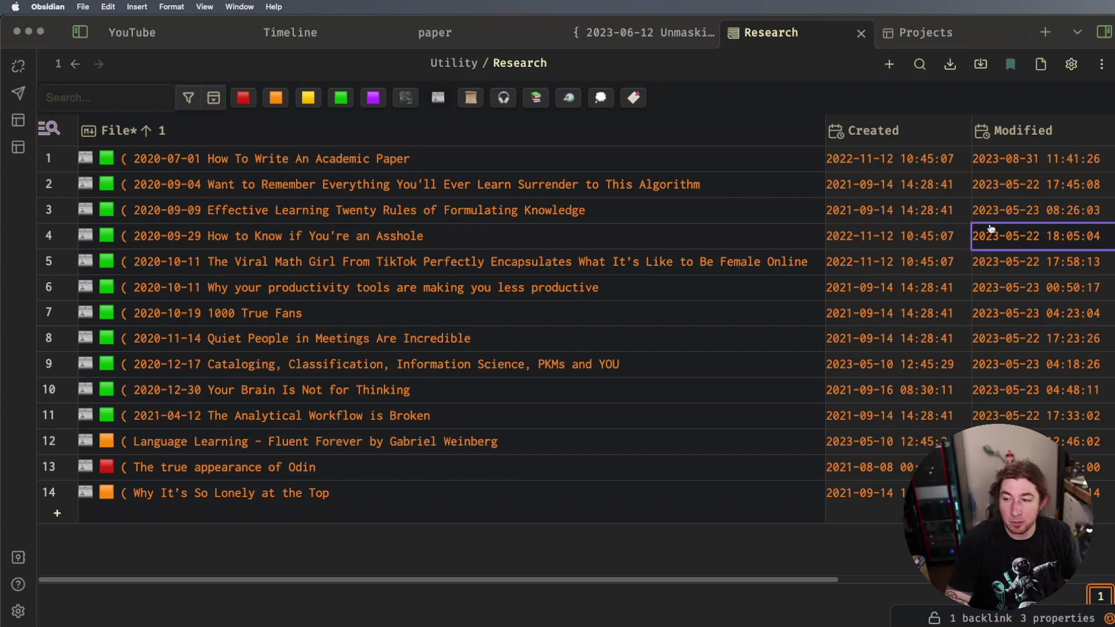
pyautogui.press('super+equal')
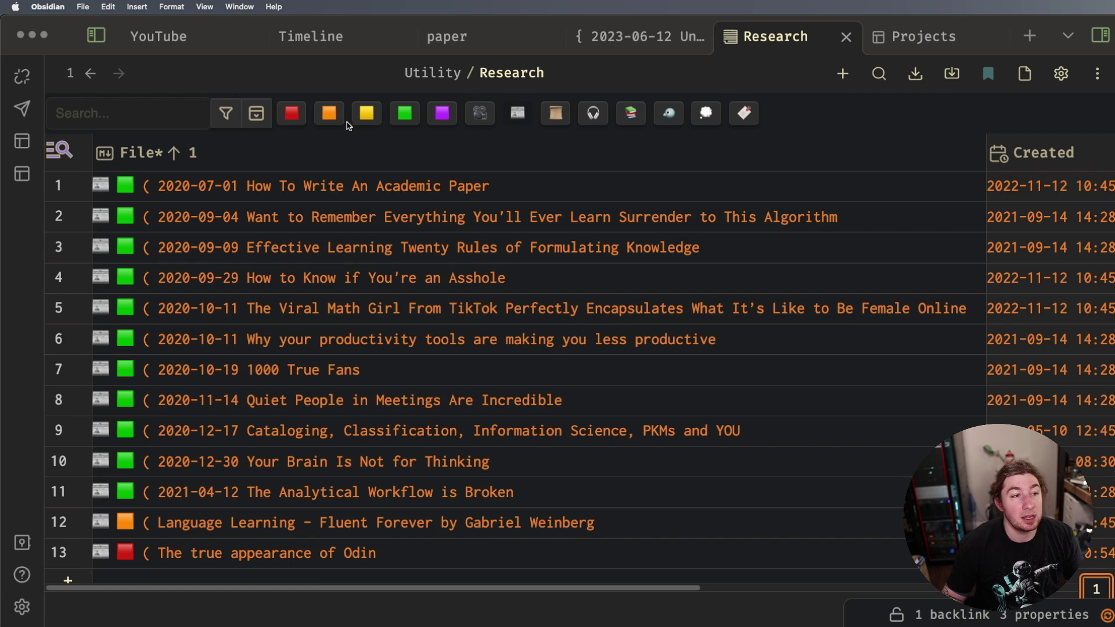
# Show all 76 notes in the Research database and scroll through them
pyautogui.click(527, 118)
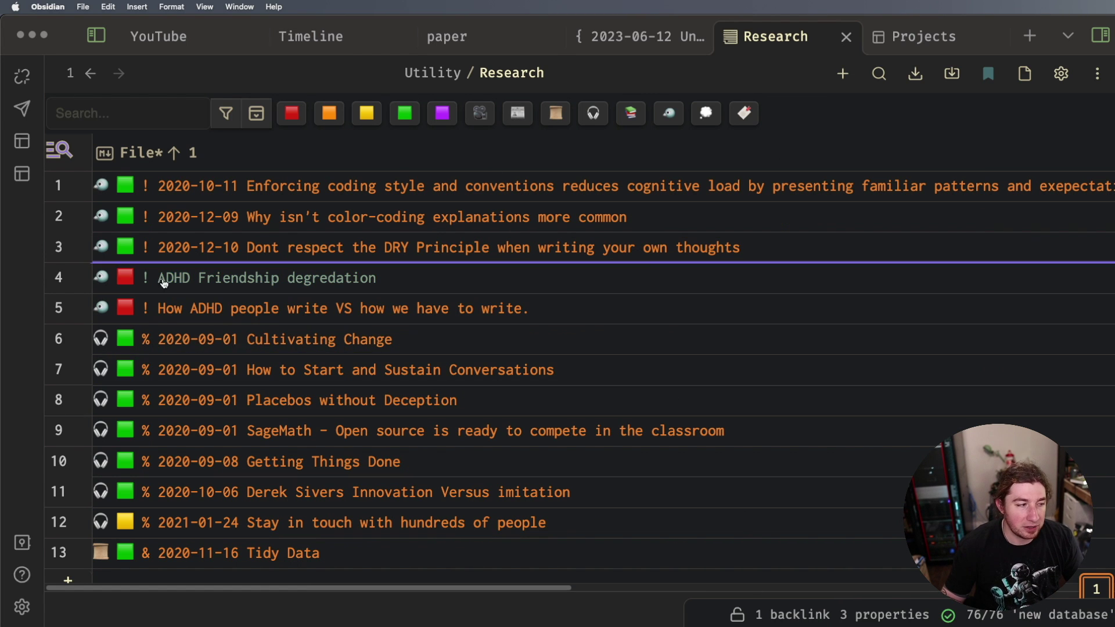
pyautogui.scroll(-15, 284, 433)
pyautogui.scroll(-8, 287, 426)
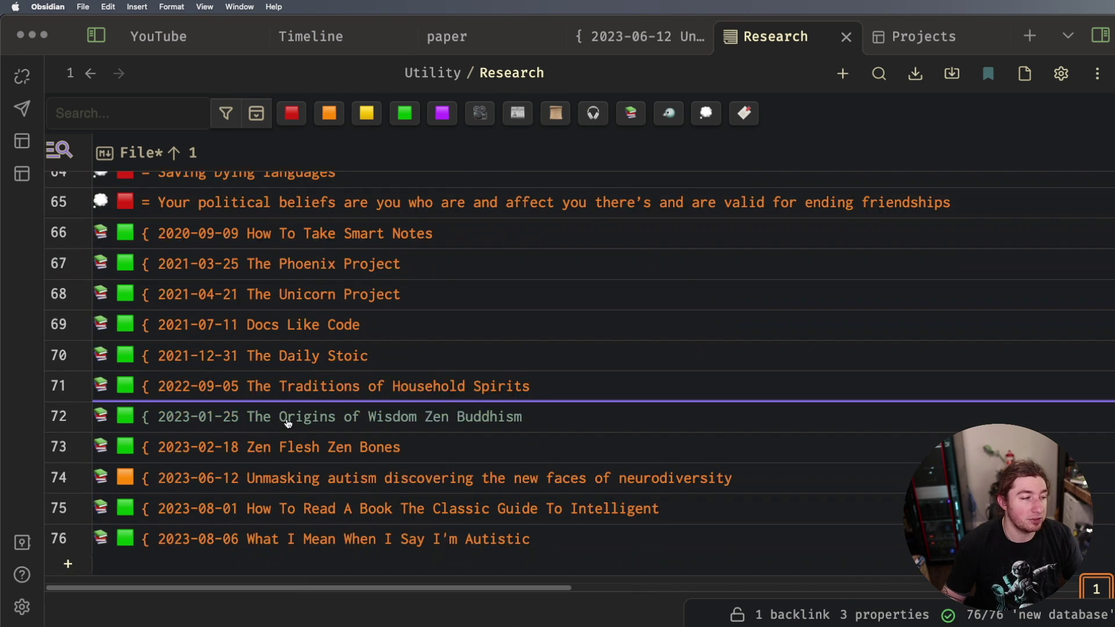
pyautogui.scroll(20, 286, 427)
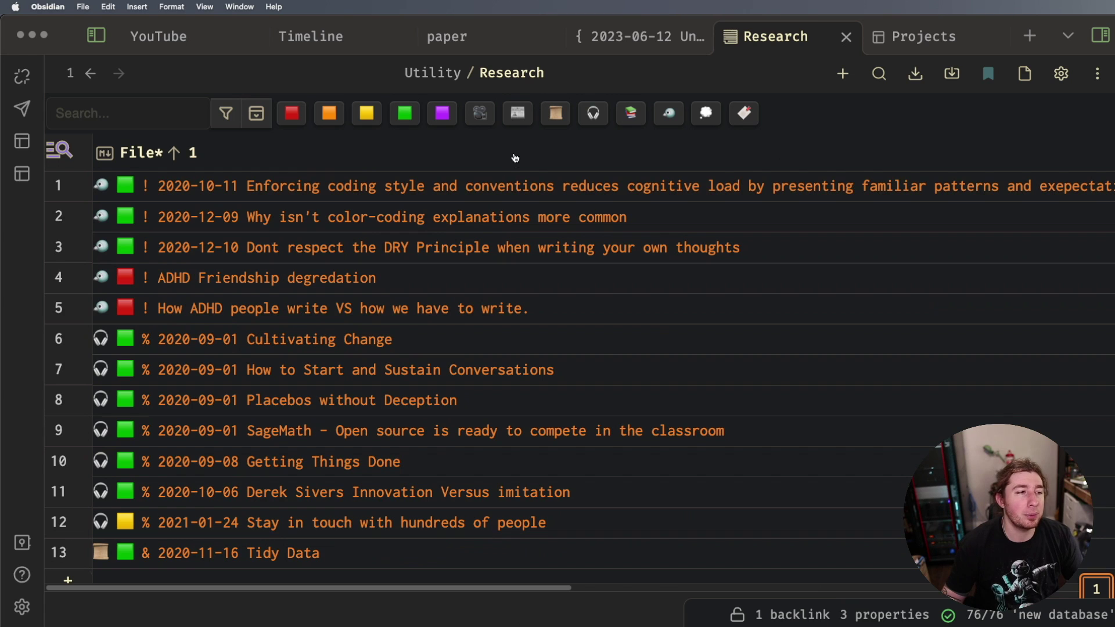
# Filter to the five red-status video notes, then open the Projects database
pyautogui.click(482, 114)
pyautogui.click(297, 110)
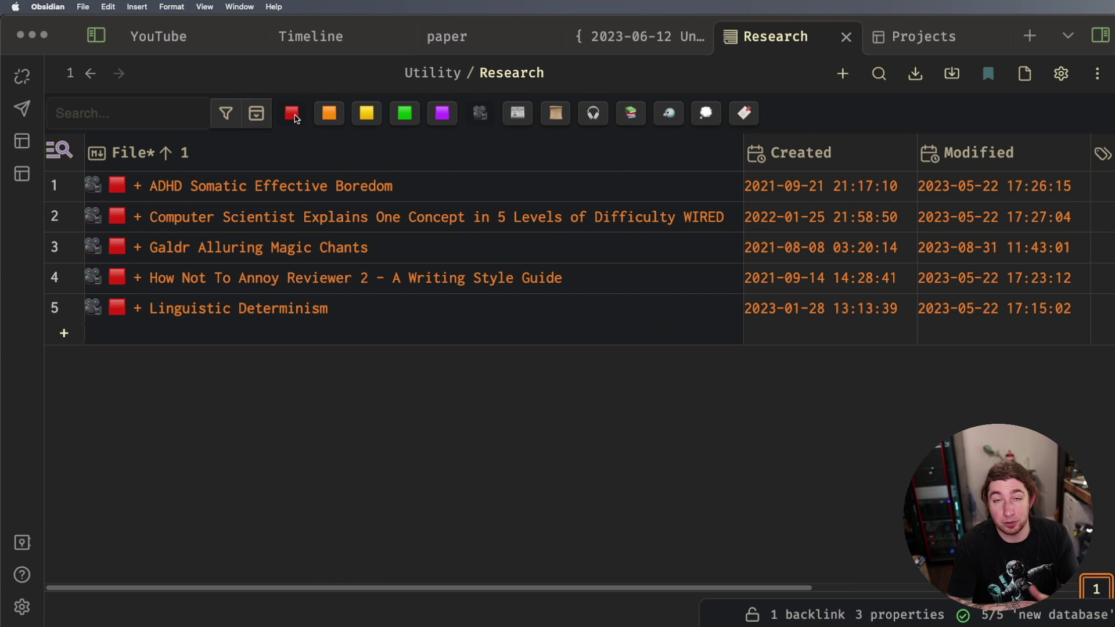
pyautogui.click(920, 39)
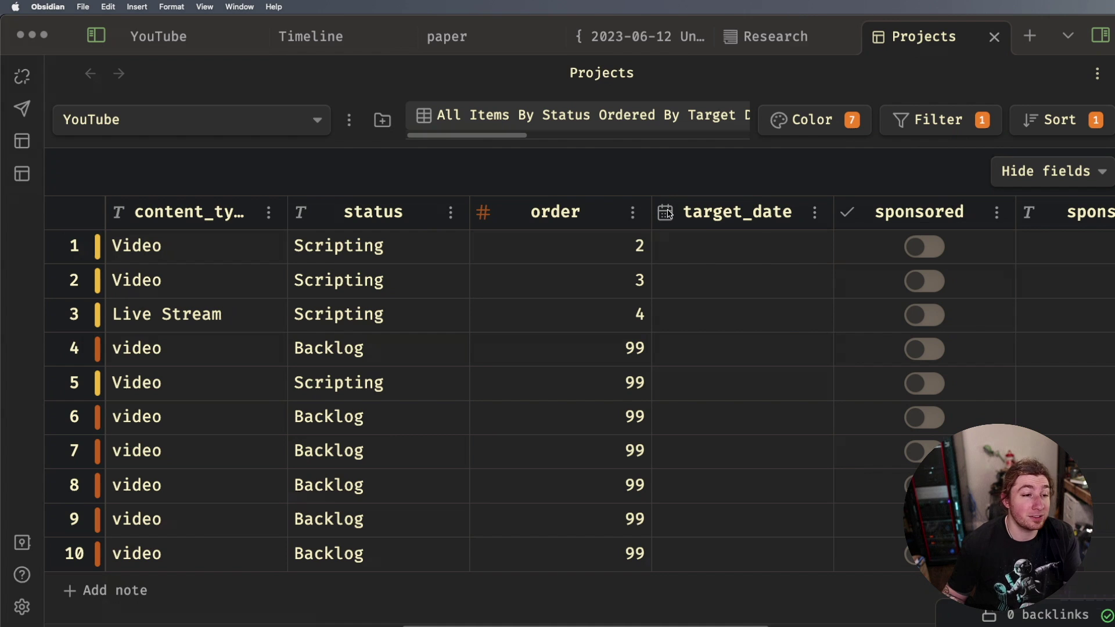
pyautogui.moveTo(754, 626); pyautogui.dragTo(793, 608)
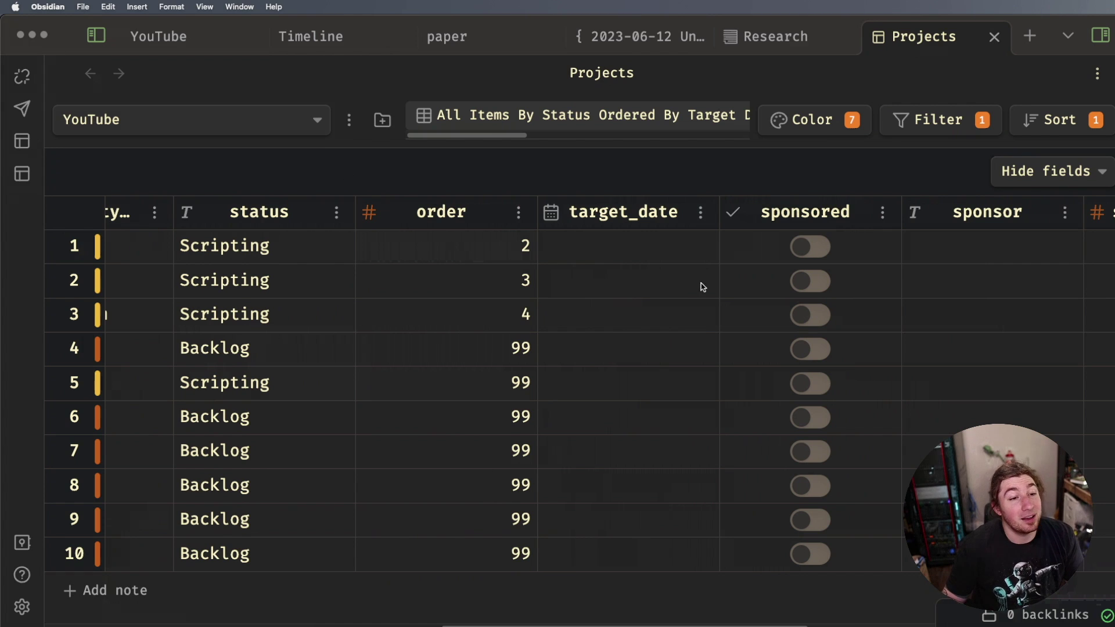
pyautogui.click(317, 119)
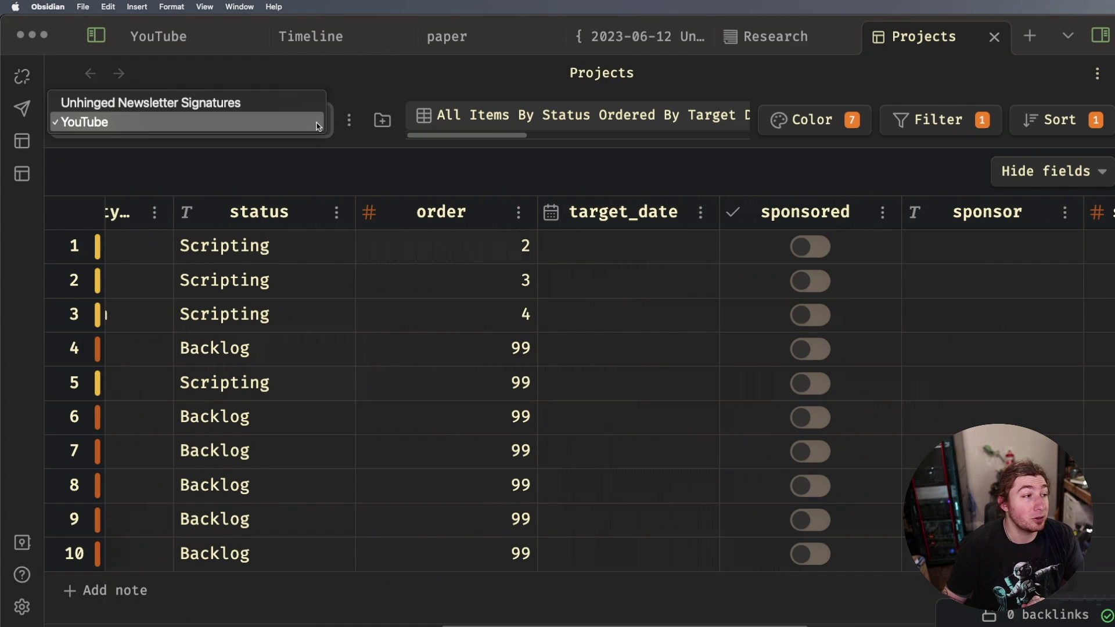
pyautogui.click(365, 91)
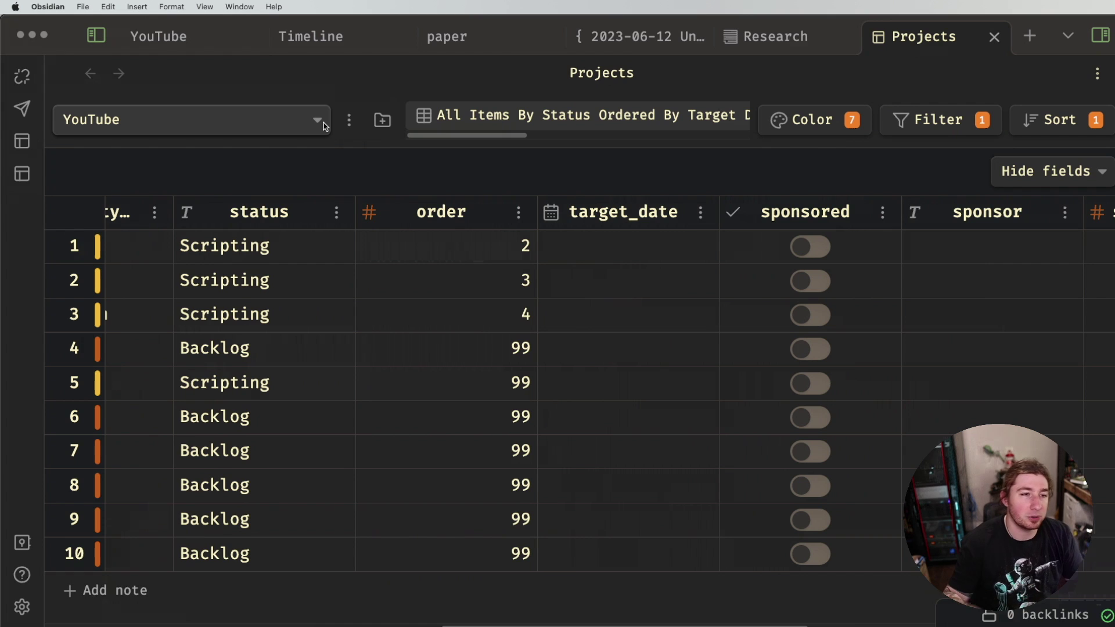
pyautogui.moveTo(459, 138); pyautogui.dragTo(497, 123)
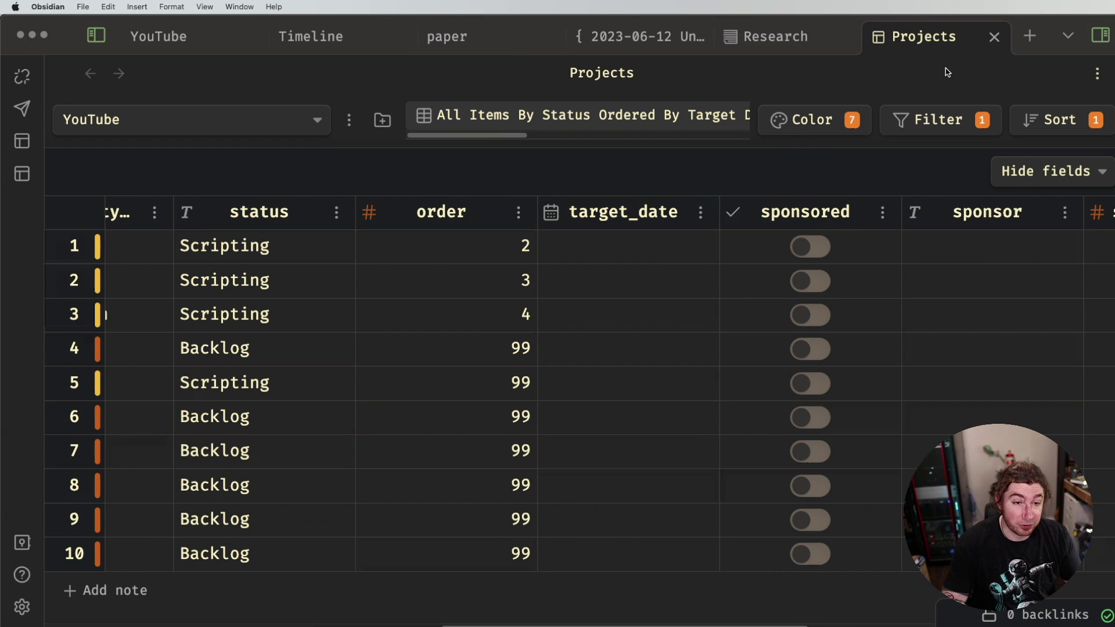
# Open the Commander plugin settings on its Macros page showing the 'Video Notes' macro
pyautogui.press('super+comma')
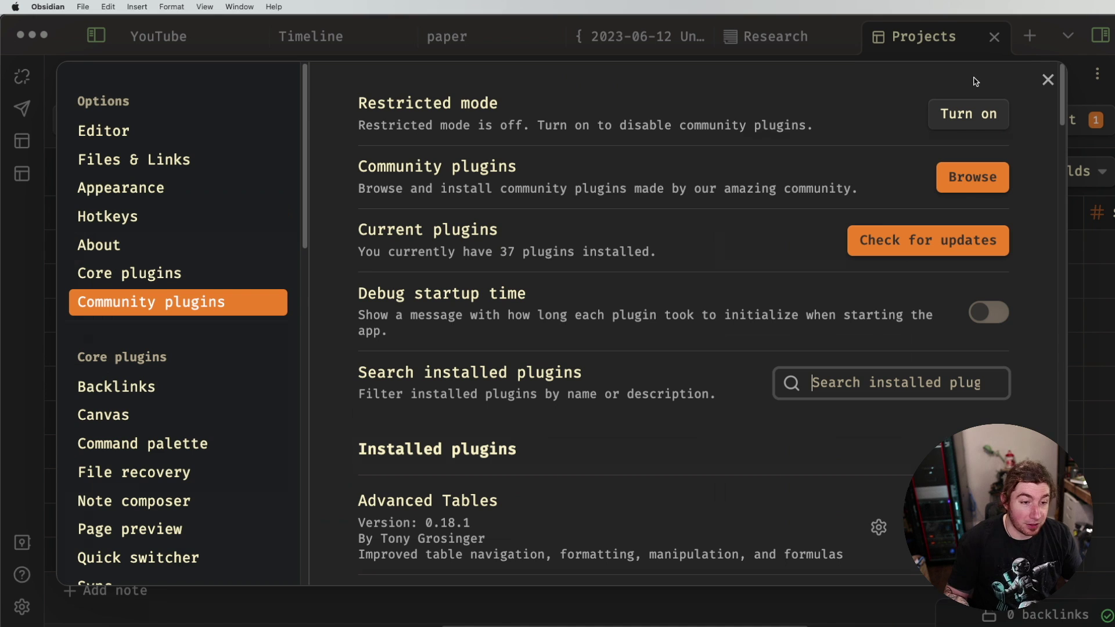
pyautogui.scroll(-5, 171, 459)
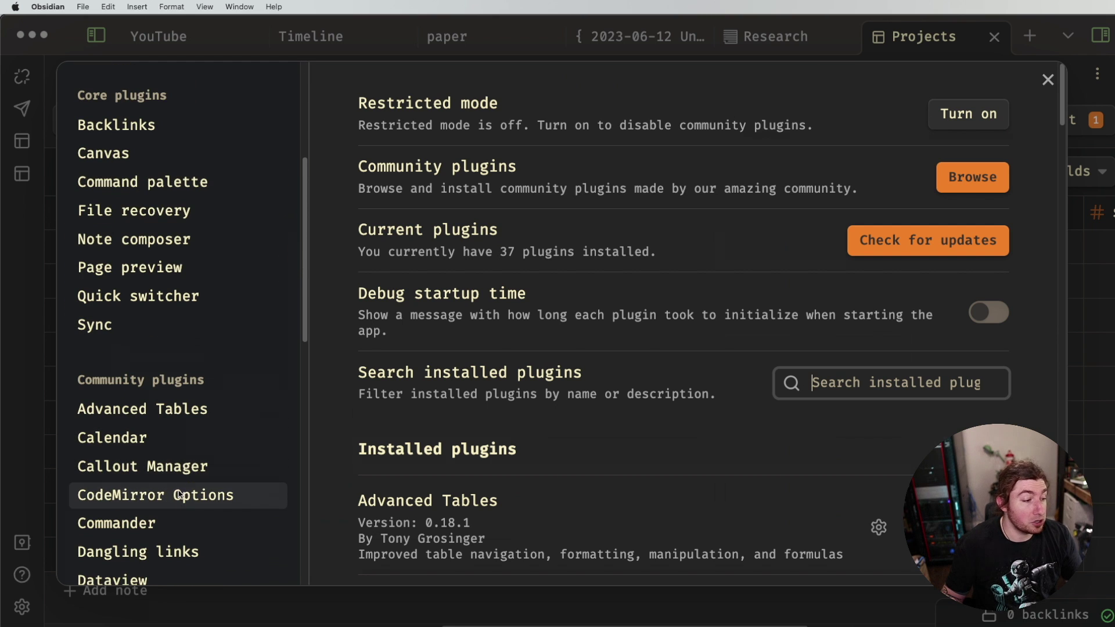
pyautogui.click(169, 523)
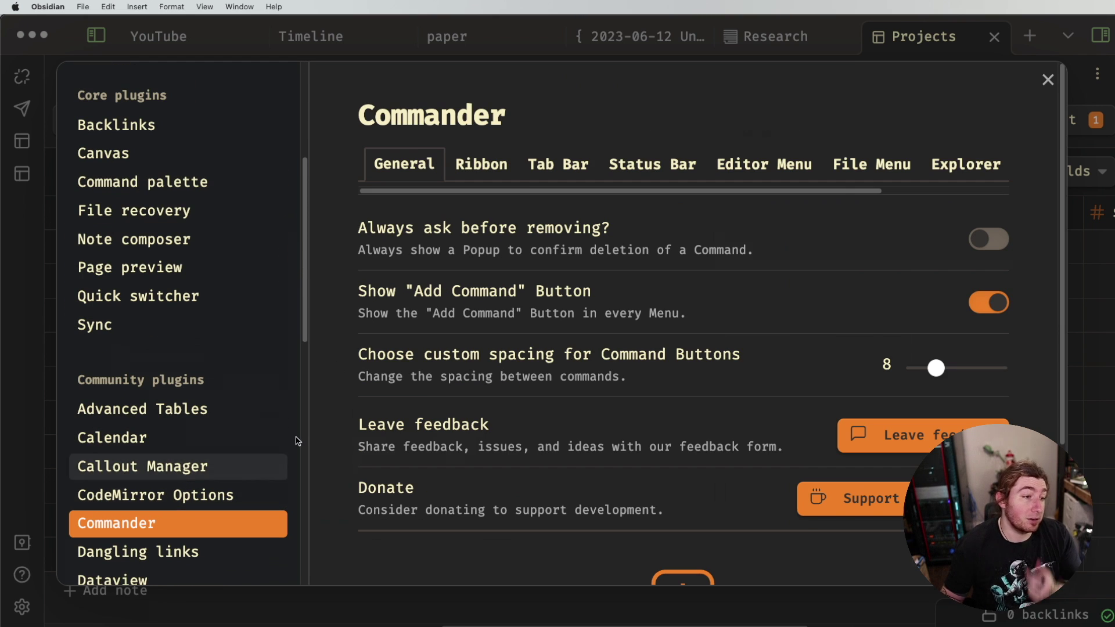
pyautogui.click(991, 172)
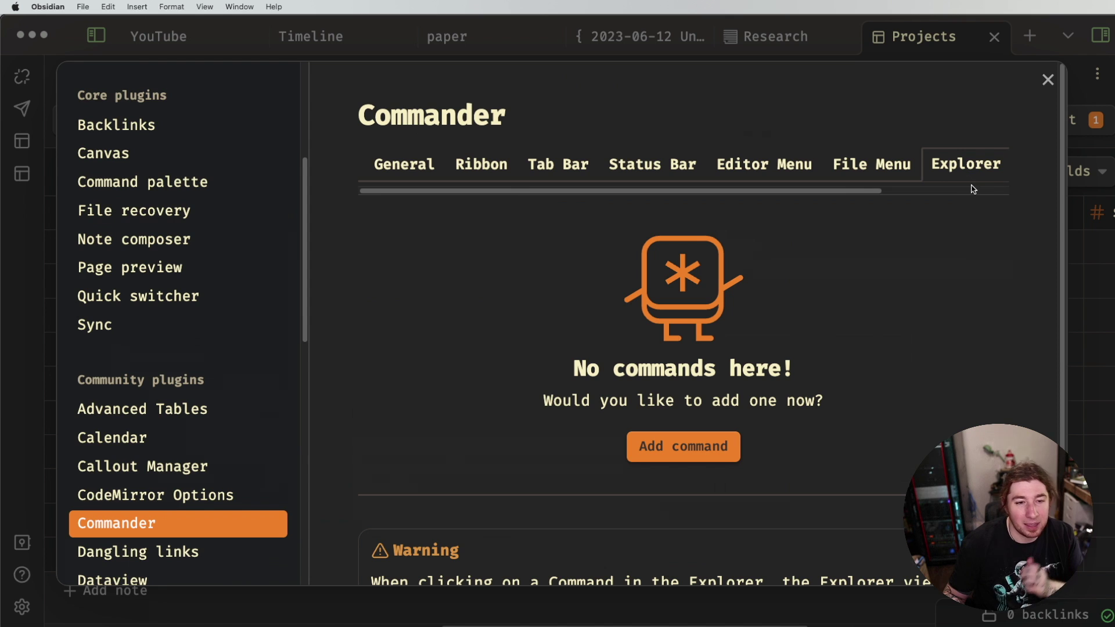
pyautogui.hscroll(5, 968, 195)
pyautogui.click(973, 166)
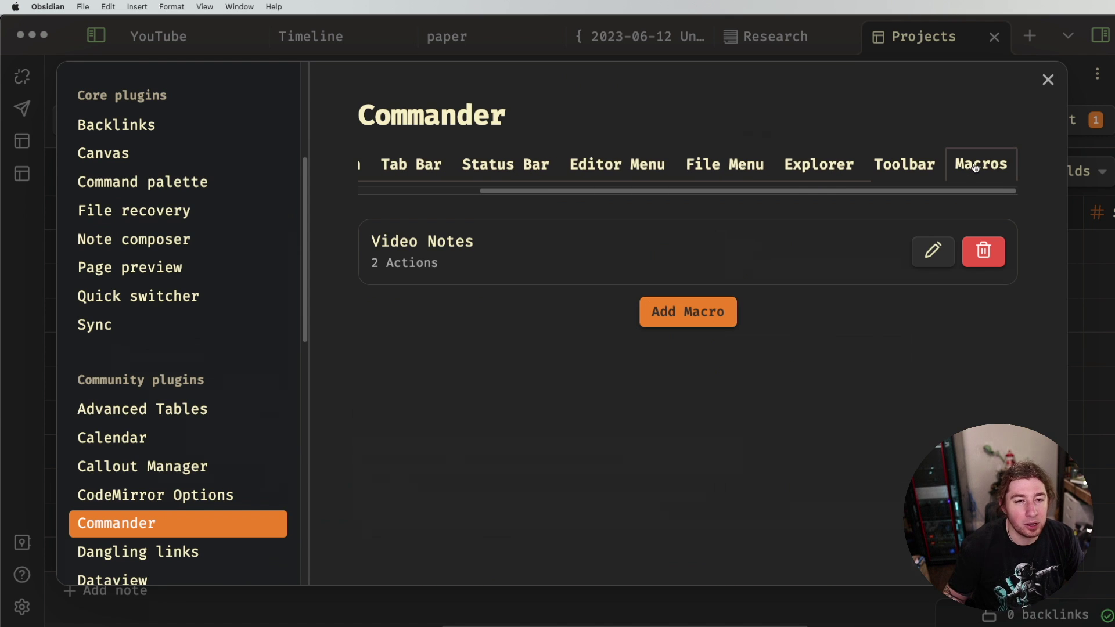
pyautogui.click(934, 250)
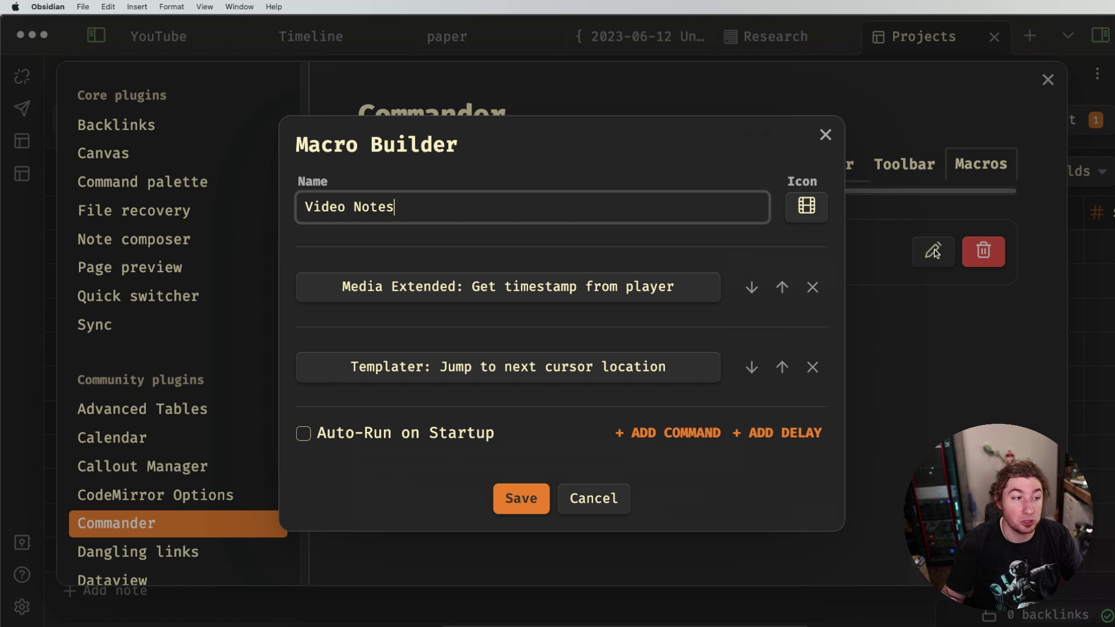
pyautogui.click(615, 501)
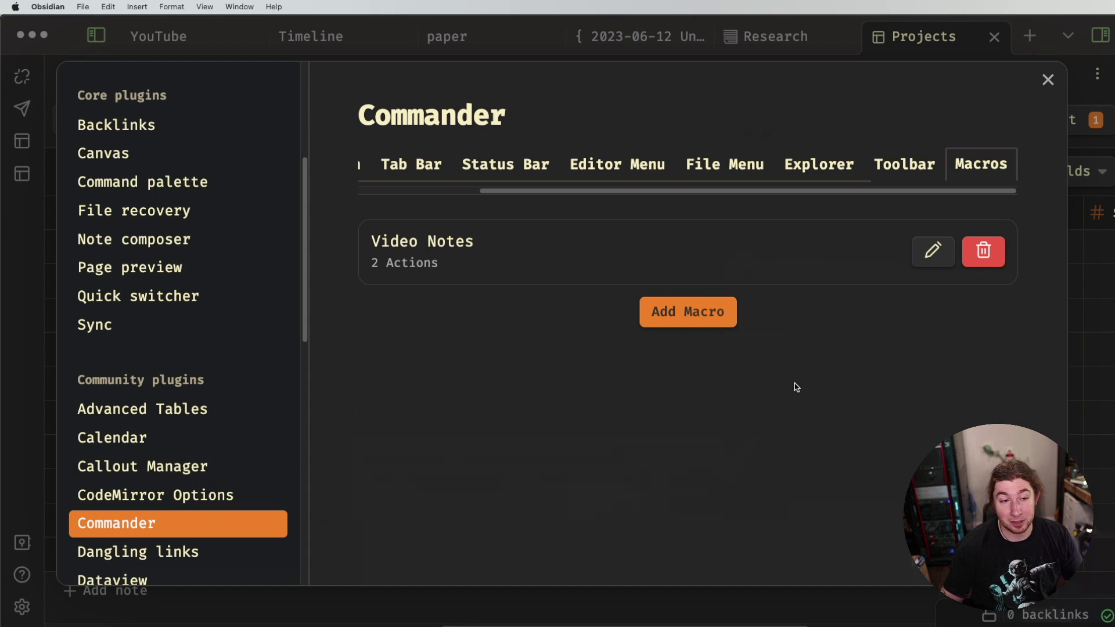
pyautogui.hscroll(-1, 917, 198)
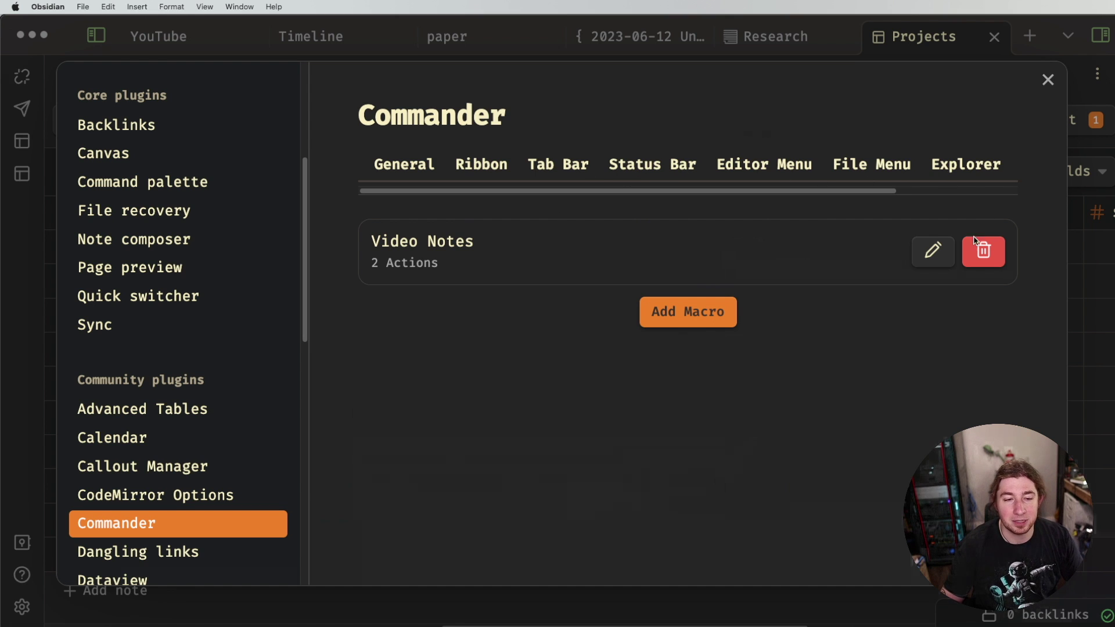
pyautogui.hscroll(1, 1002, 190)
pyautogui.hscroll(5, 1001, 190)
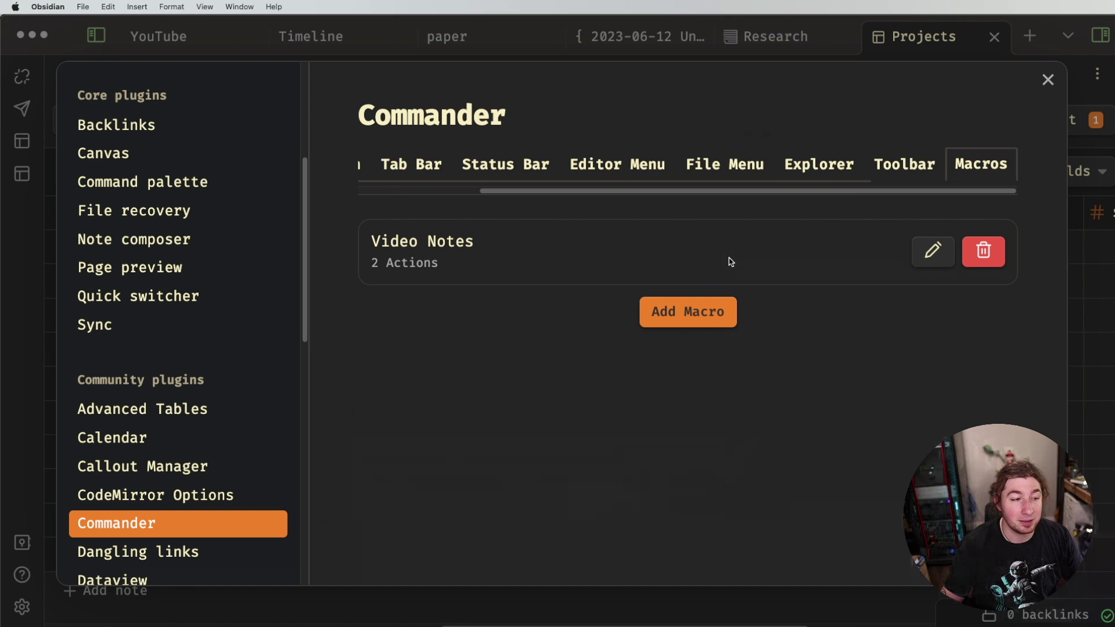
pyautogui.click(935, 256)
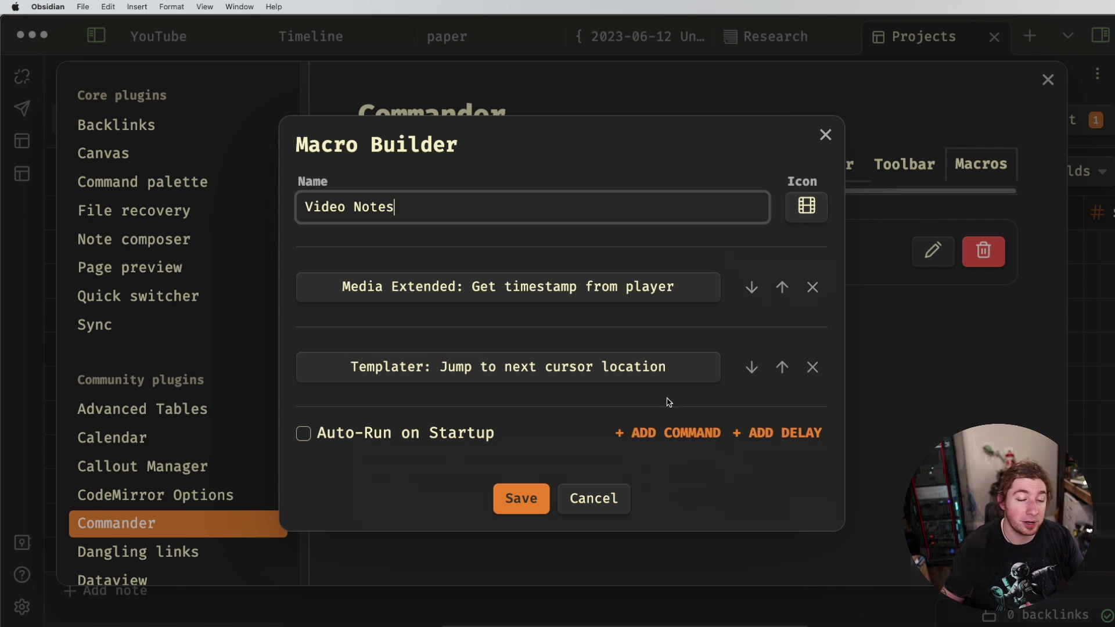
pyautogui.click(825, 135)
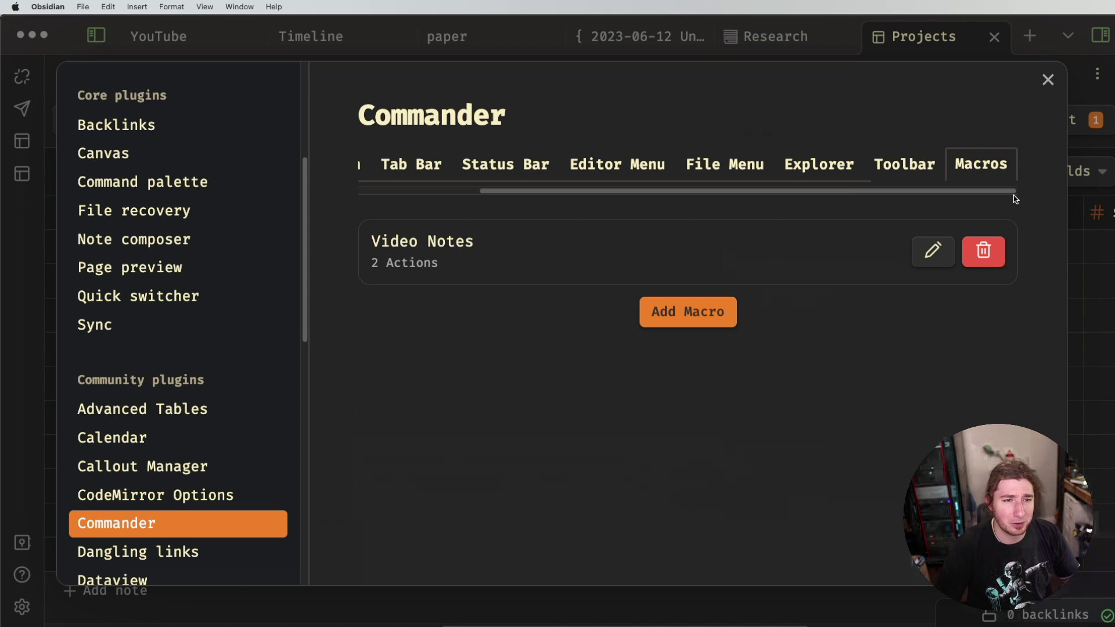
# Close settings and open the Daily template note by searching 'dail'
pyautogui.press('Escape')
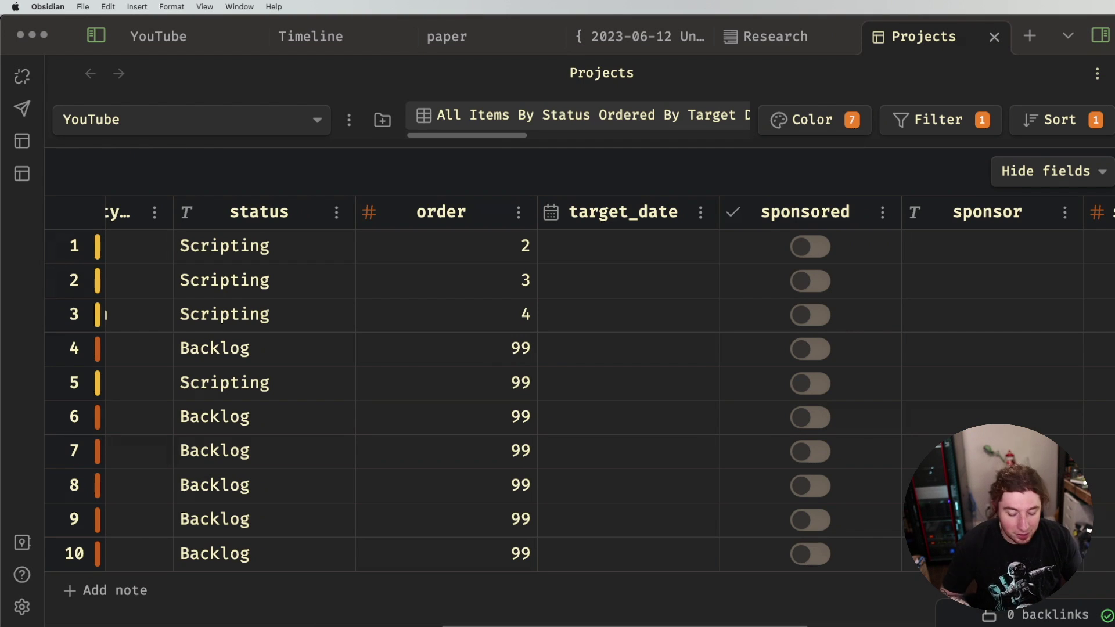
pyautogui.press('super+o')
pyautogui.write('dail')
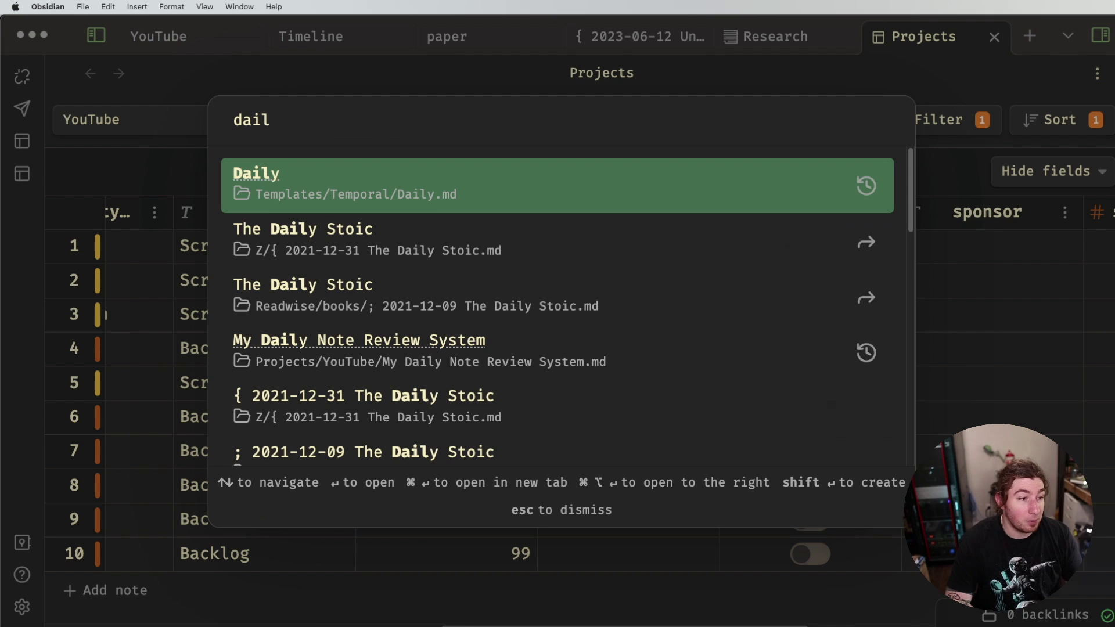
pyautogui.press('super+Return')
pyautogui.scroll(-6, 616, 218)
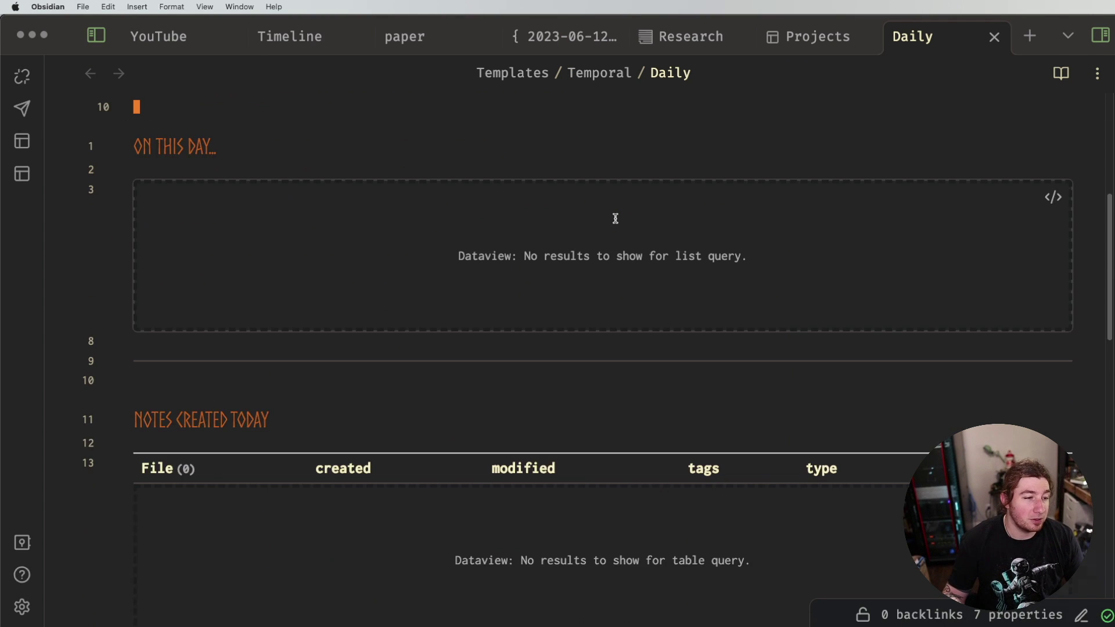
pyautogui.scroll(-15, 616, 218)
pyautogui.scroll(8, 573, 224)
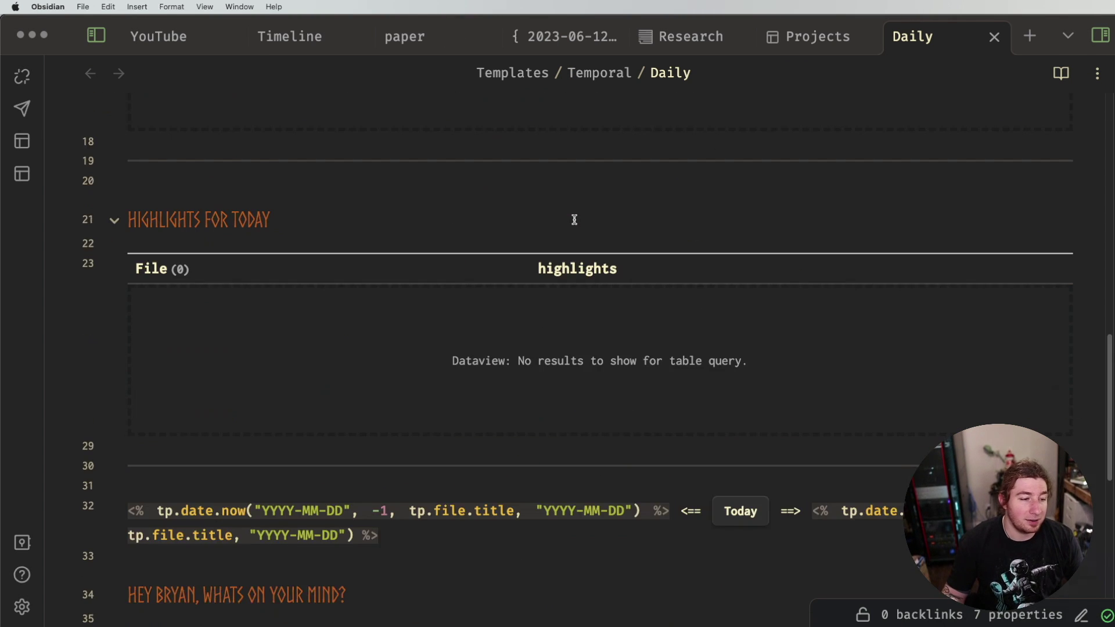
pyautogui.scroll(10, 575, 220)
pyautogui.scroll(-6, 988, 230)
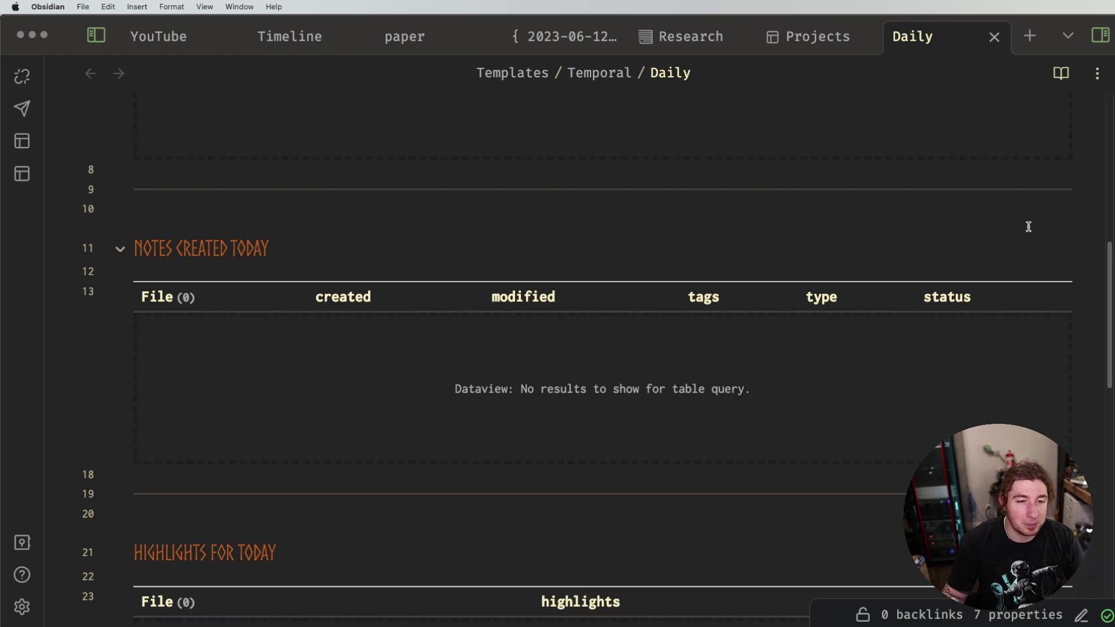
pyautogui.scroll(4, 1029, 226)
# Inspect the source of the On this day and Notes created today Dataview queries
pyautogui.click(1057, 262)
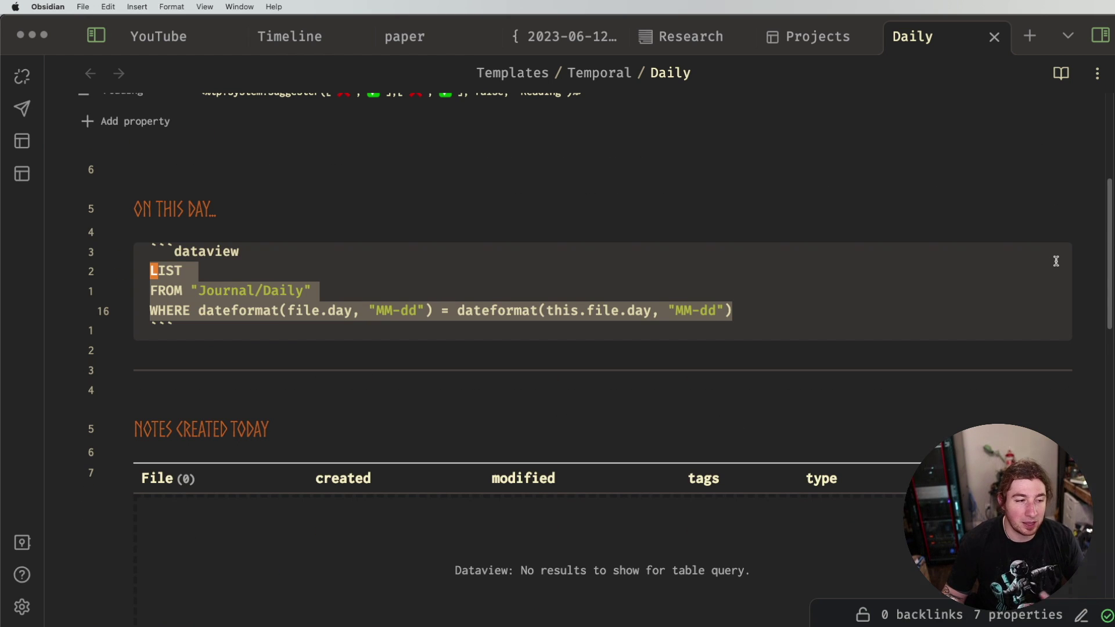
pyautogui.click(915, 314)
pyautogui.press('Up')
pyautogui.press('Up')
pyautogui.press('Up')
pyautogui.press('Up')
pyautogui.press('Up')
pyautogui.scroll(-2, 976, 217)
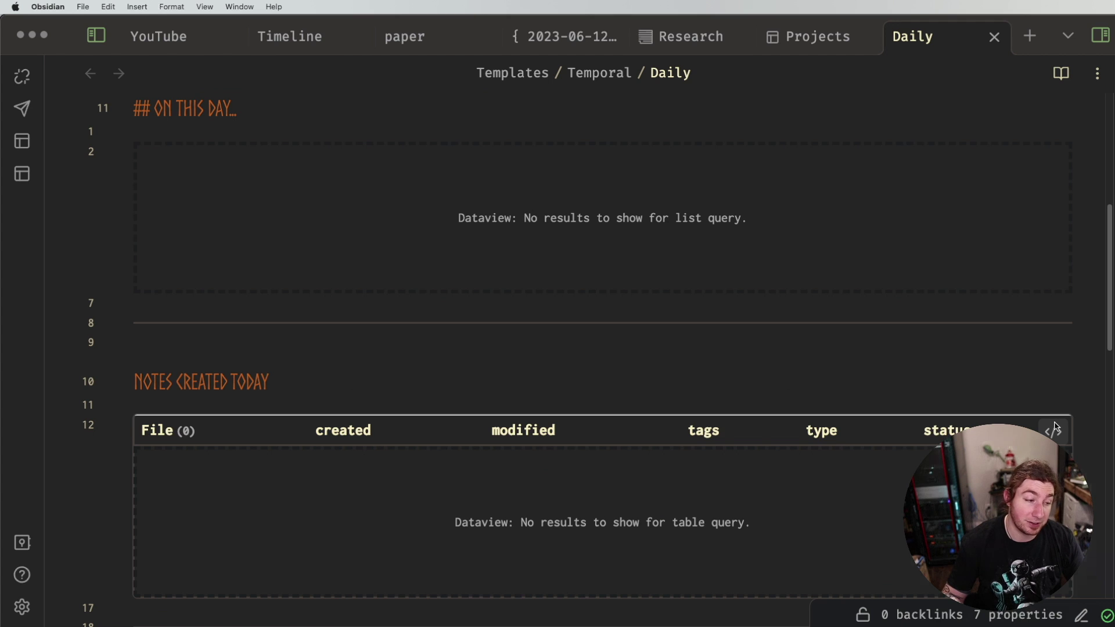
pyautogui.click(1054, 431)
pyautogui.click(513, 347)
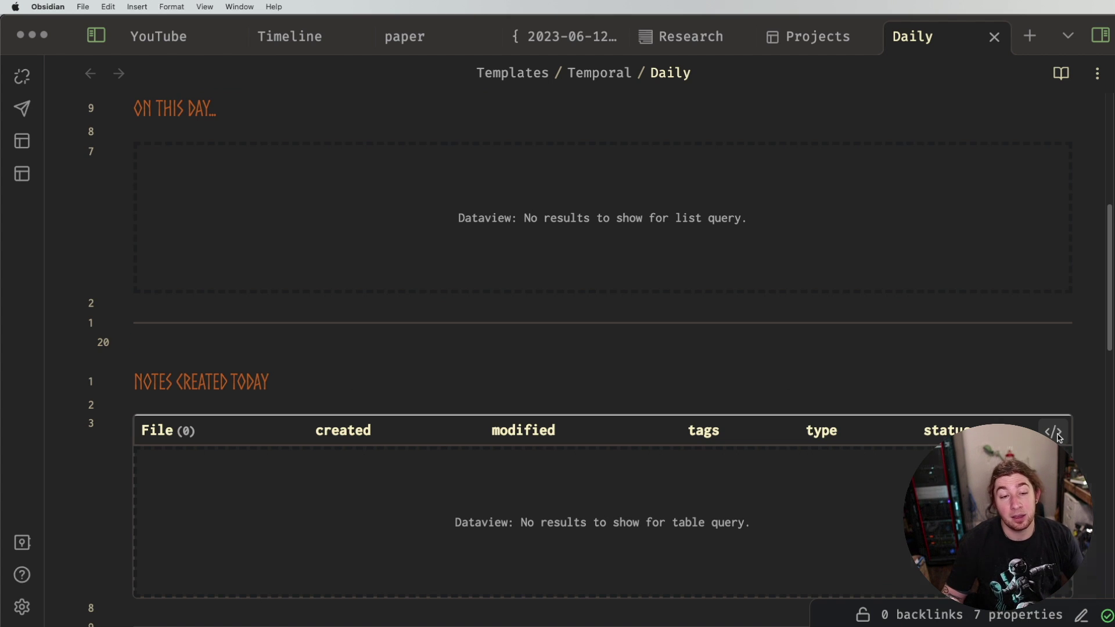
pyautogui.scroll(3, 1029, 343)
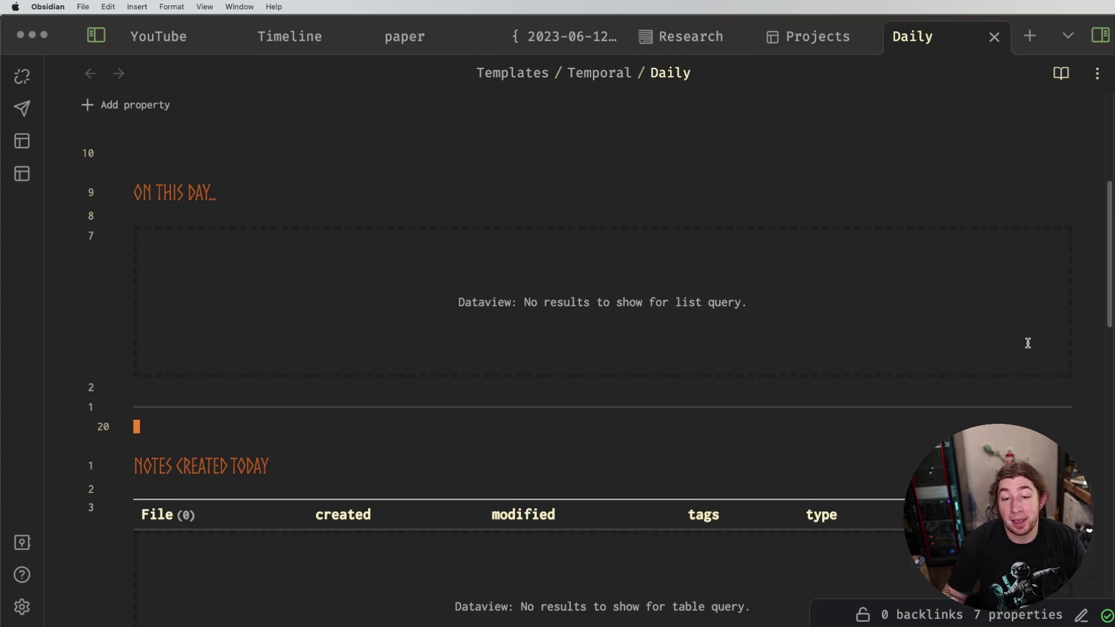
pyautogui.scroll(10, 1028, 344)
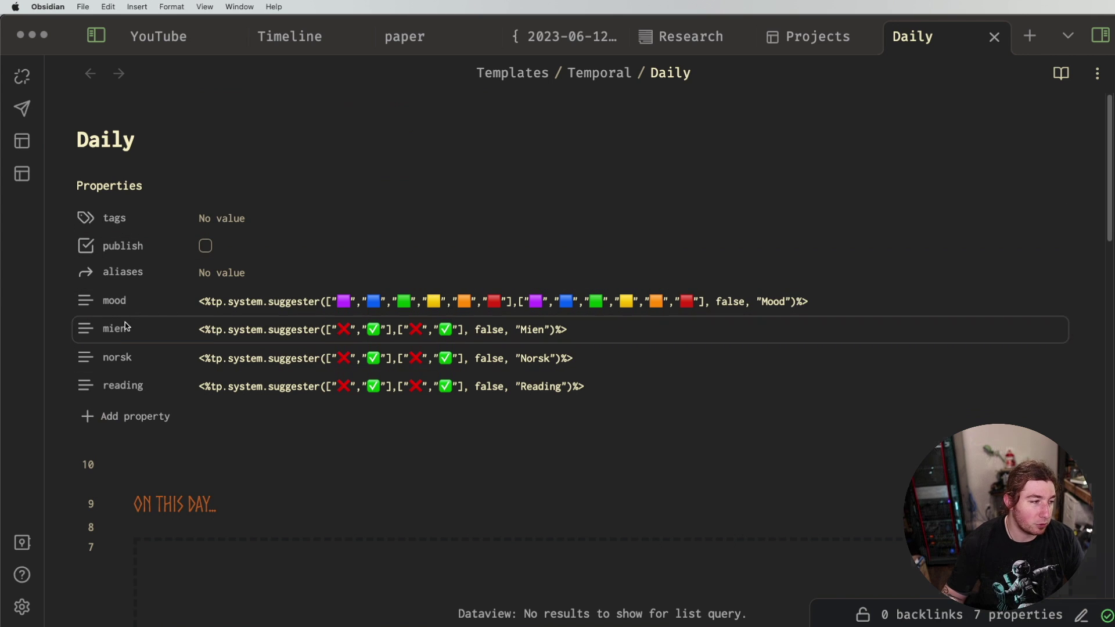
# Recheck the On this day query source, then scroll through the rendered results
pyautogui.scroll(-5, 613, 319)
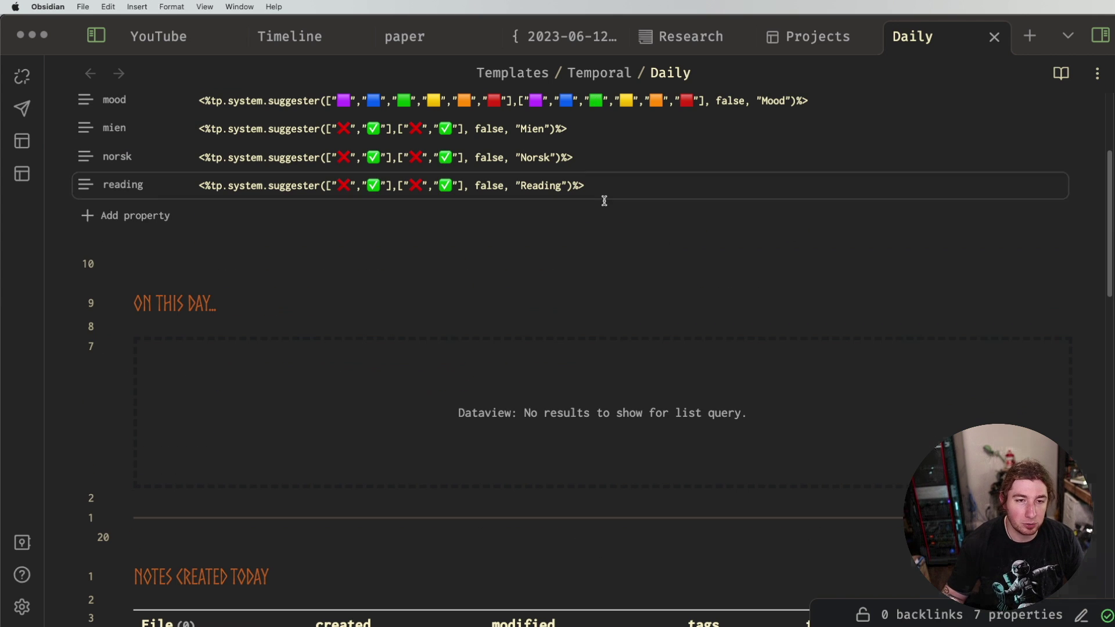
pyautogui.scroll(-1, 604, 200)
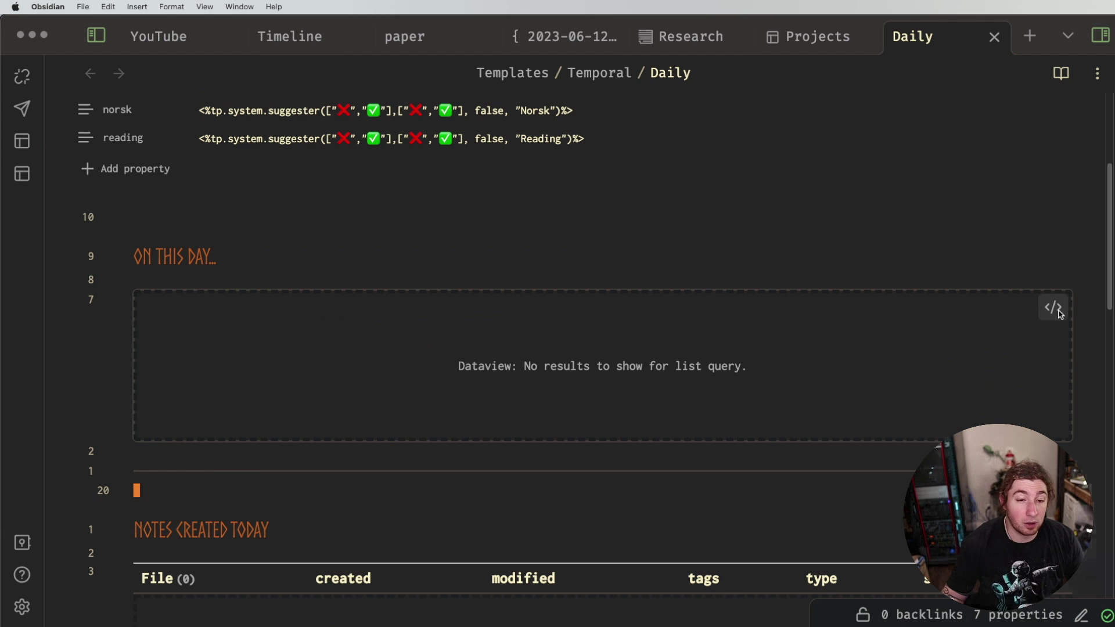
pyautogui.click(1059, 311)
pyautogui.click(604, 212)
pyautogui.scroll(-2, 545, 341)
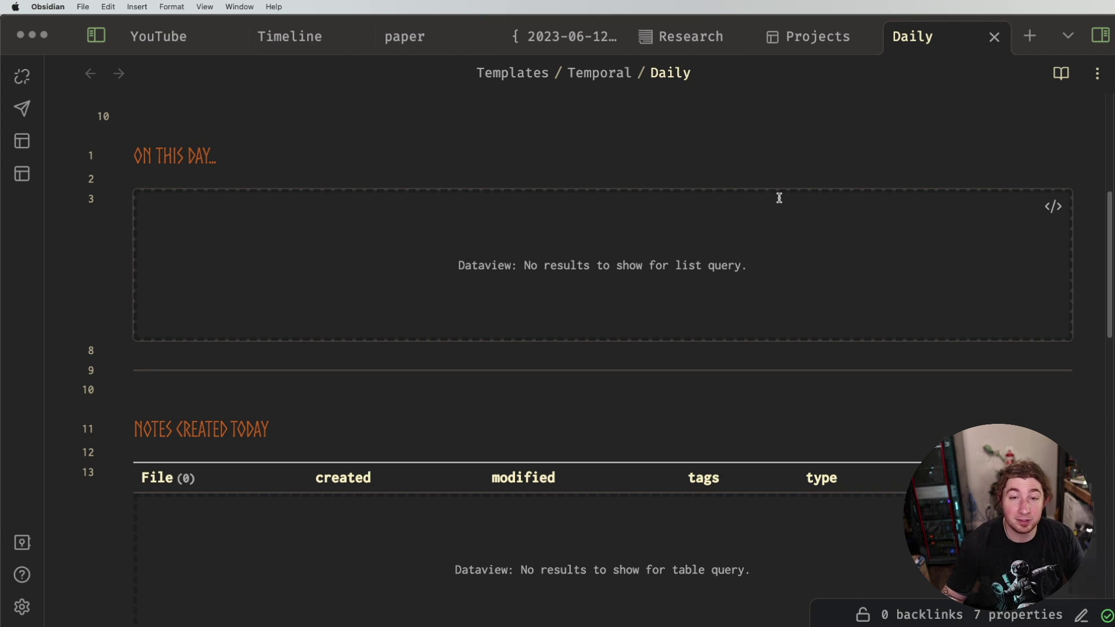
pyautogui.scroll(-5, 929, 267)
pyautogui.scroll(-1, 905, 273)
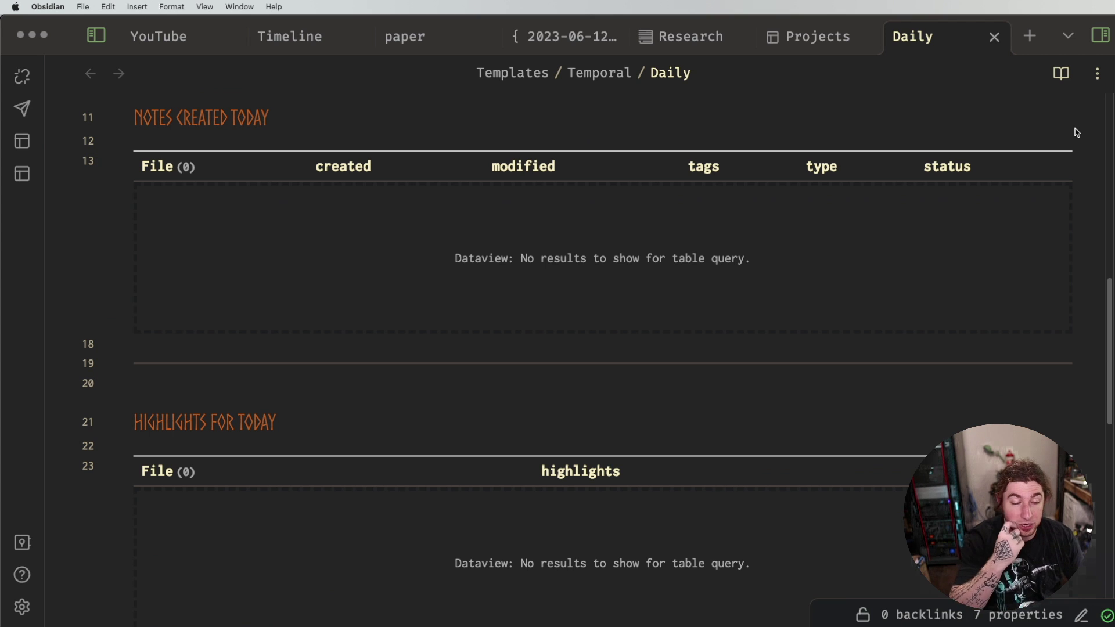
# Expand the right sidebar and enlarge its September 2023 calendar above the property counts
pyautogui.click(1092, 43)
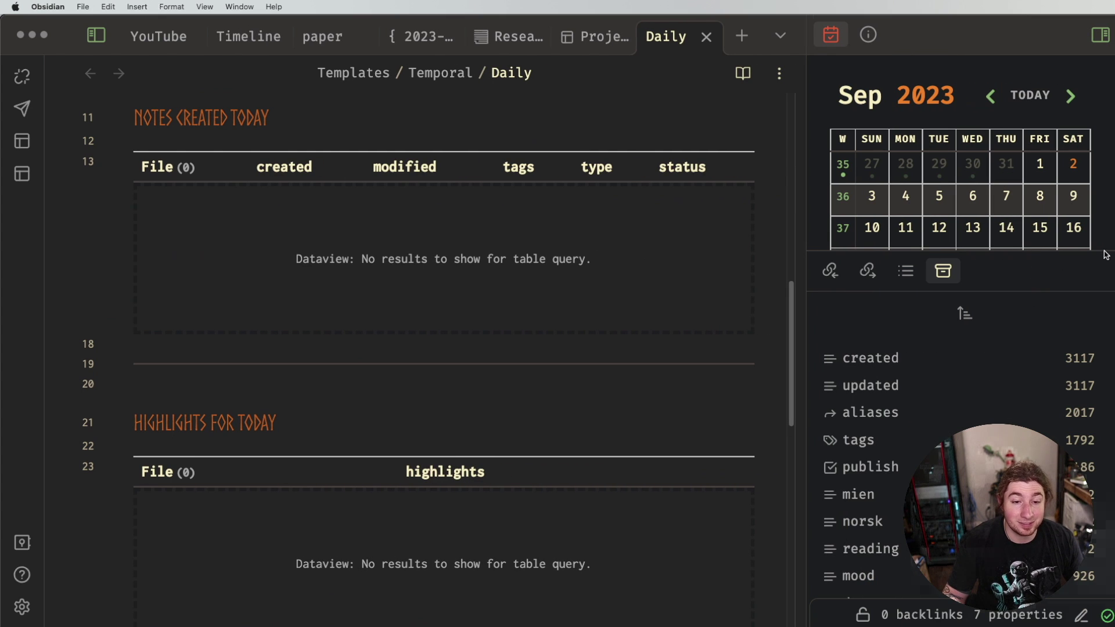
pyautogui.moveTo(1110, 251)
pyautogui.mouseDown()
pyautogui.moveTo(1109, 367)
pyautogui.moveTo(1110, 260)
pyautogui.mouseUp()
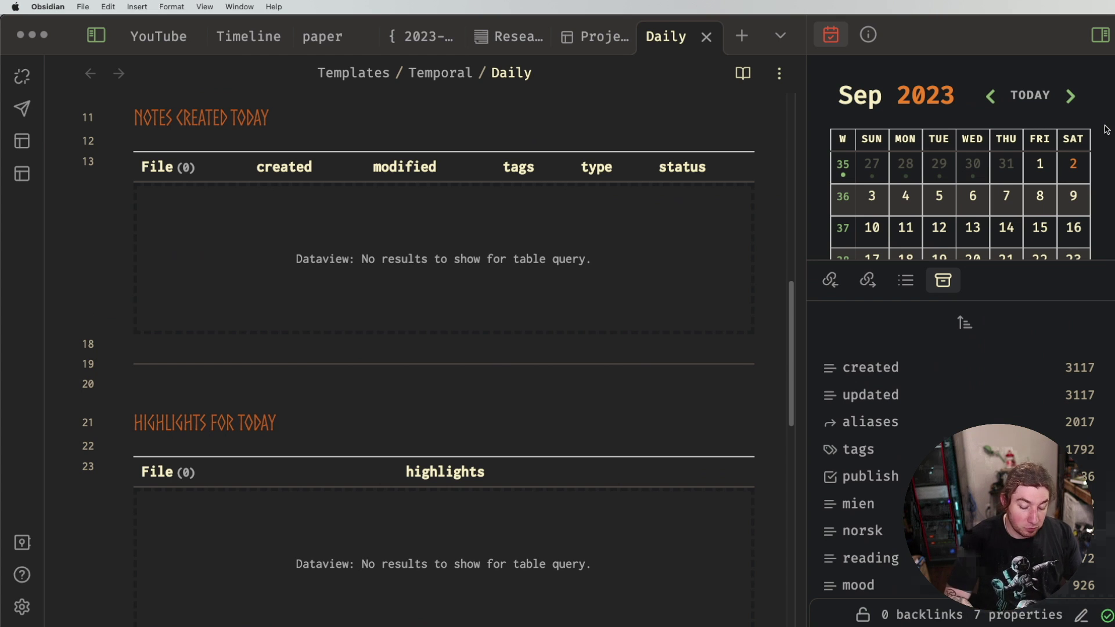
# Search the command palette for 'perio' commands, then dismiss the search
pyautogui.press('super+p')
pyautogui.write('perio')
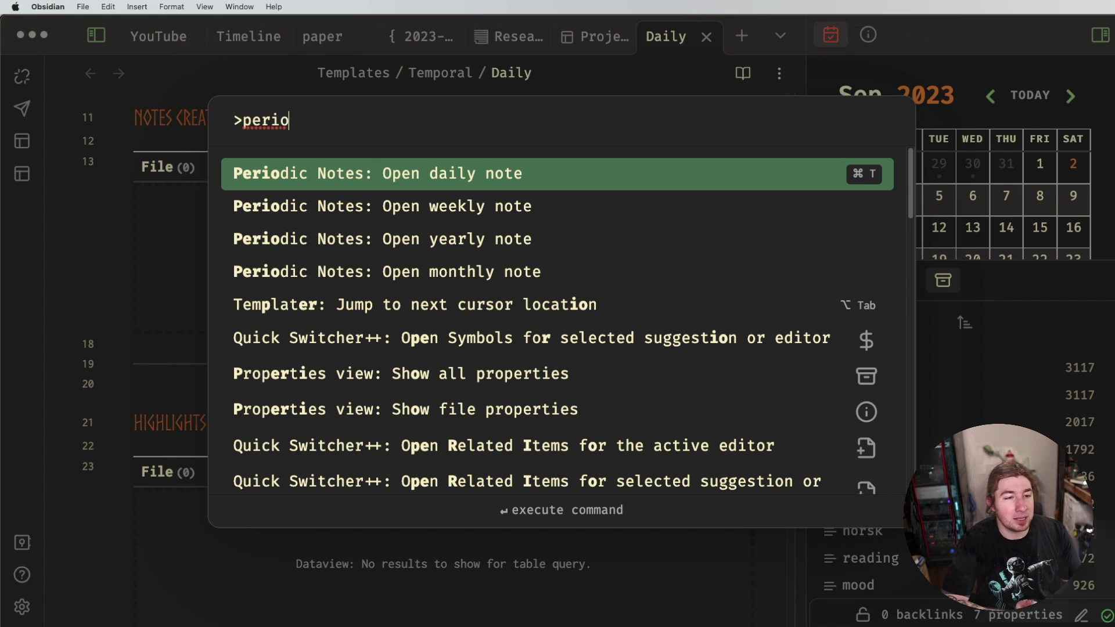
pyautogui.write('7')
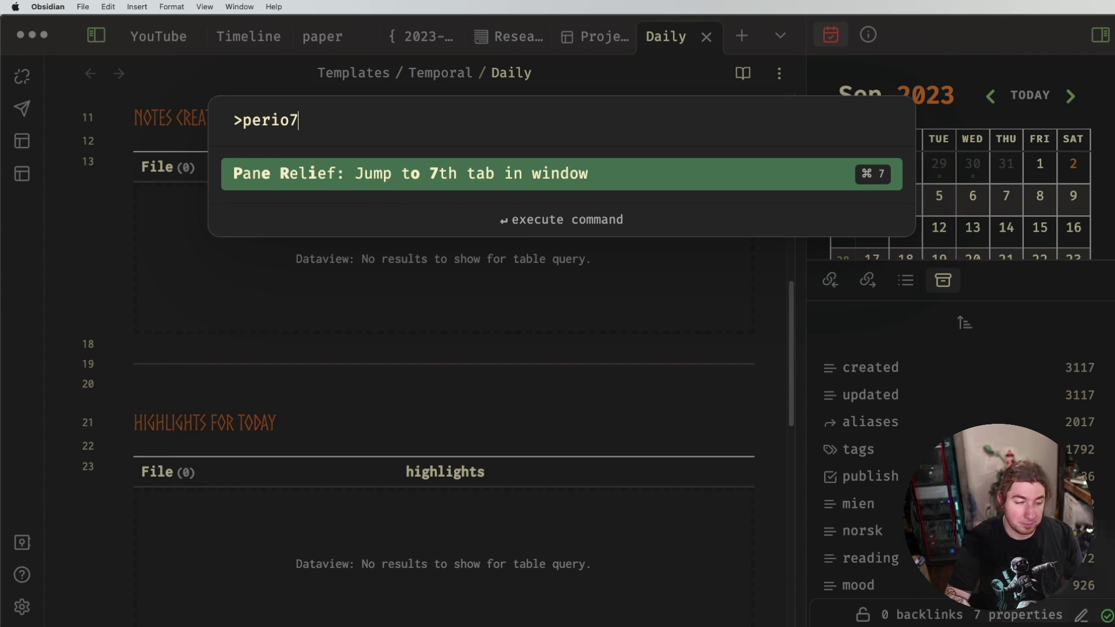
pyautogui.press('BackSpace')
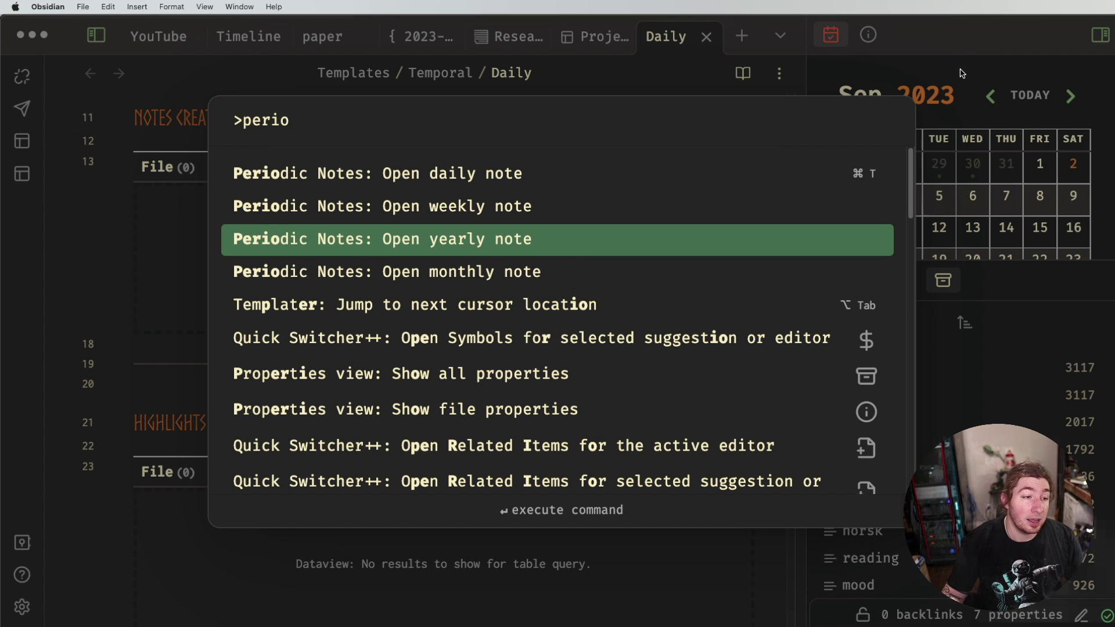
pyautogui.press('Escape')
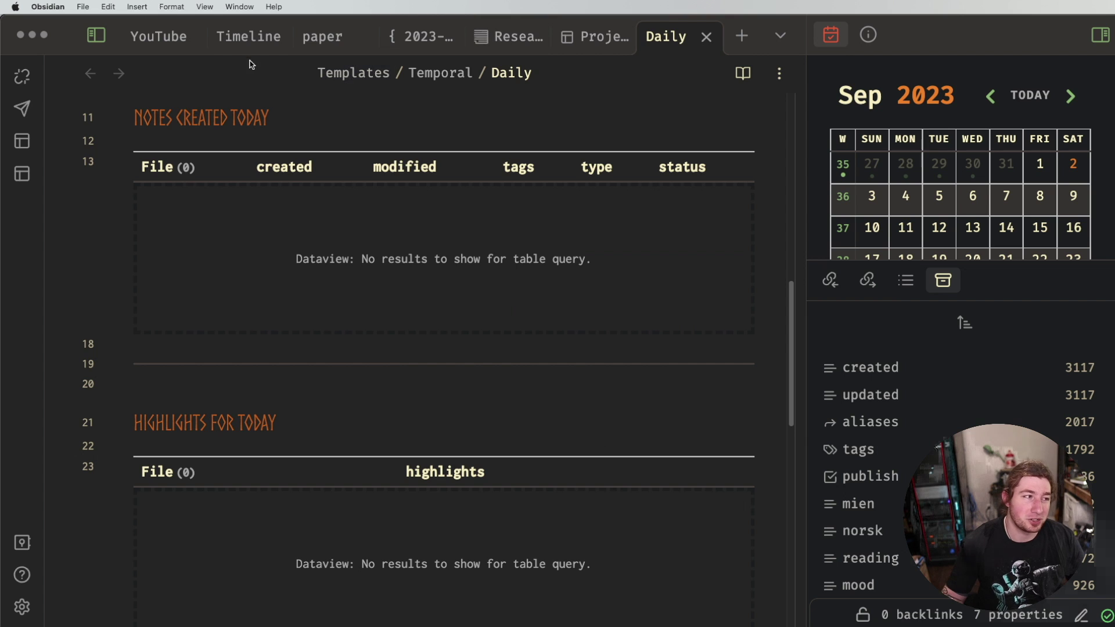
# Show the Timeline note in reading view with its year-grouped list of linked notes
pyautogui.click(248, 37)
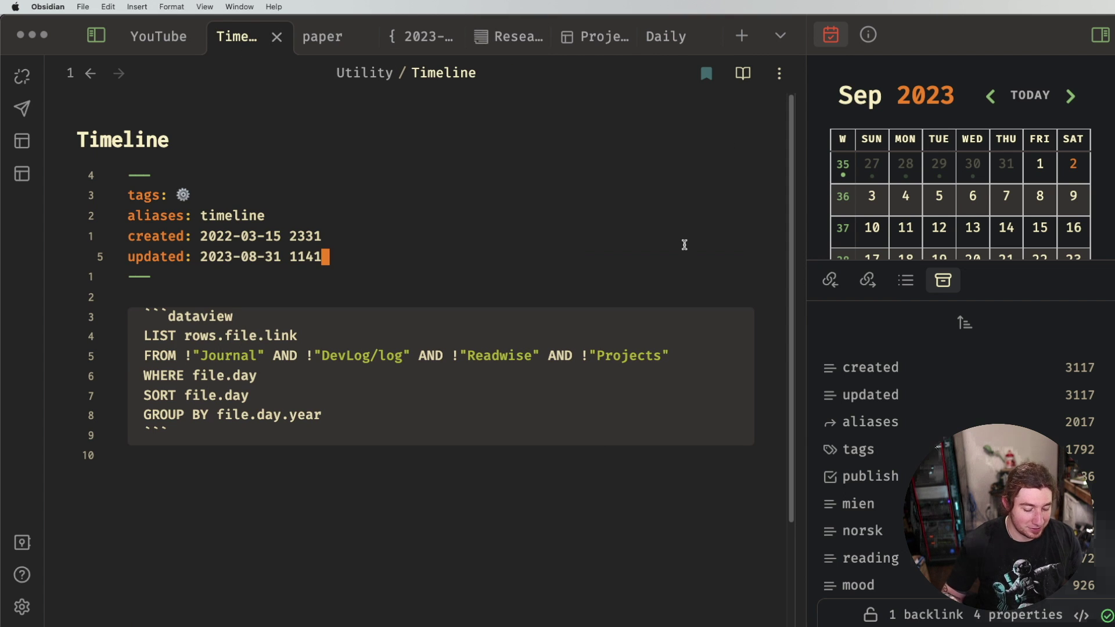
pyautogui.press('super+e')
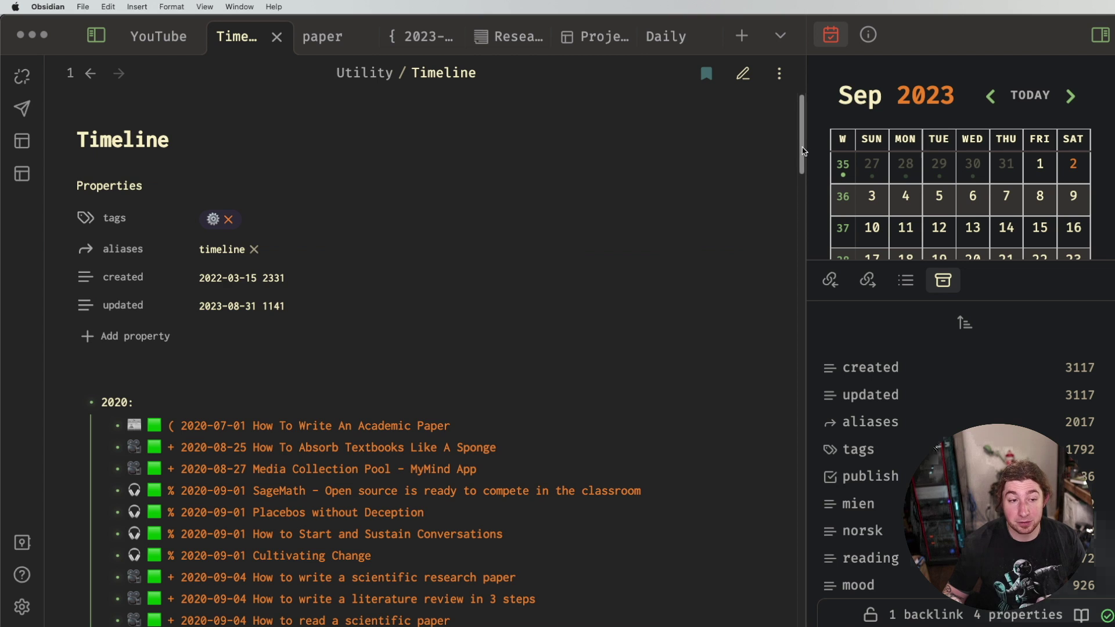
pyautogui.moveTo(805, 153); pyautogui.dragTo(805, 189)
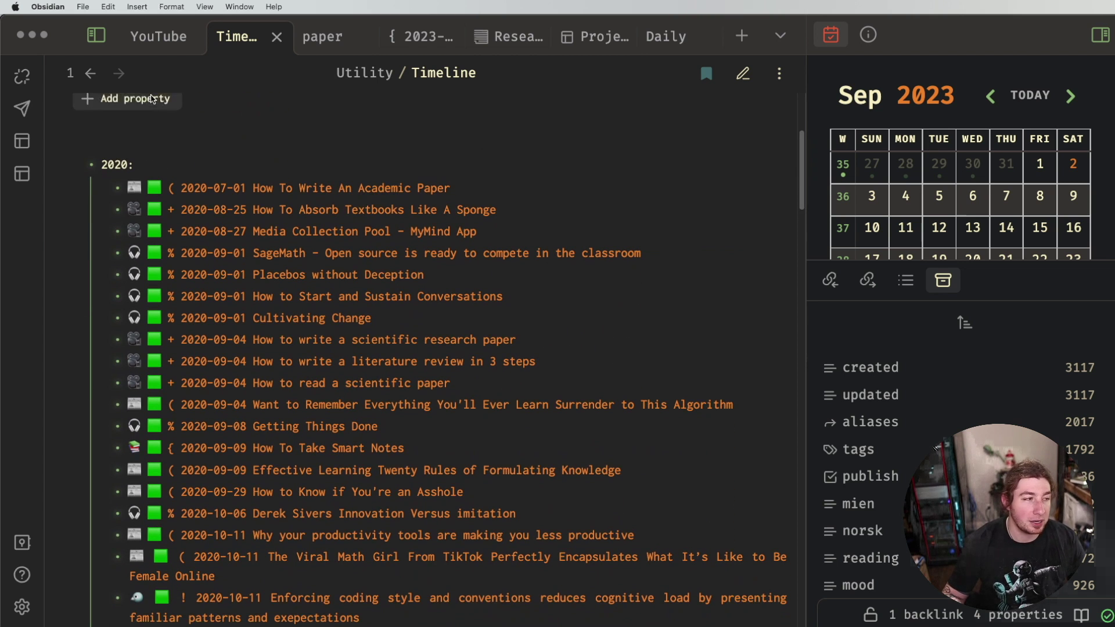
# Inspect the Supercharged Links Target Attributes (type and status) in Settings, then close Settings
pyautogui.press('super+comma')
pyautogui.scroll(-8, 197, 448)
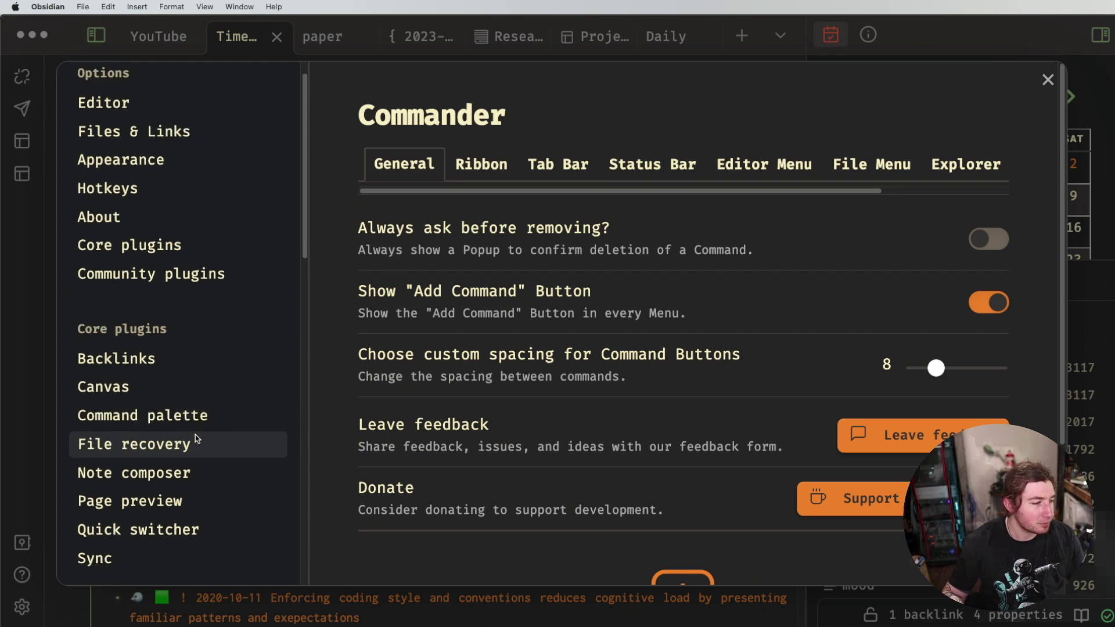
pyautogui.scroll(-7, 196, 440)
pyautogui.click(197, 471)
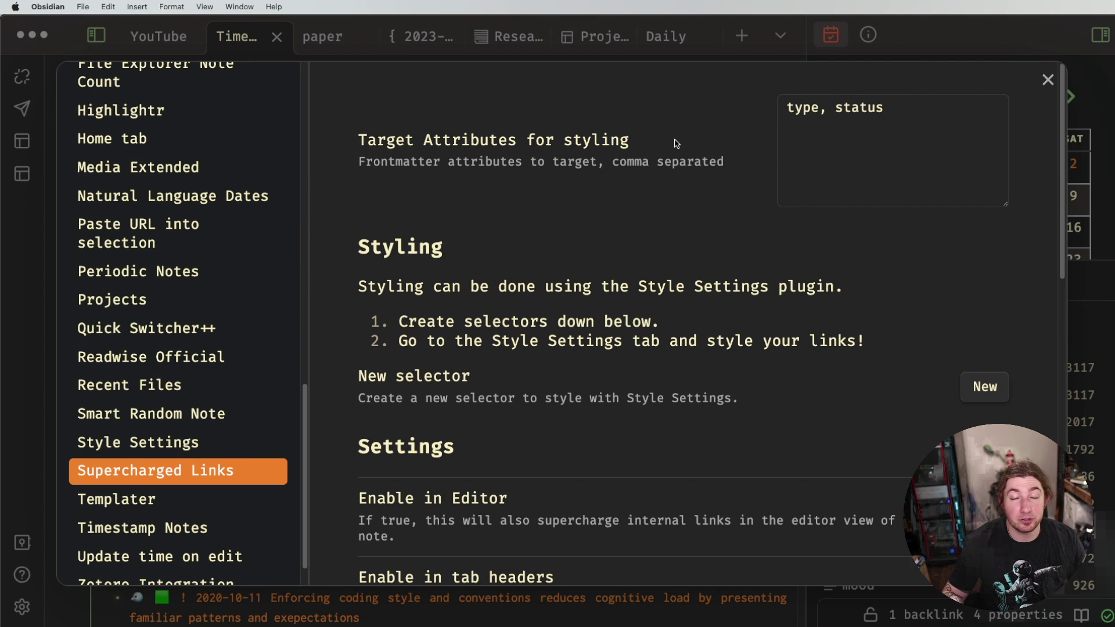
pyautogui.click(803, 108)
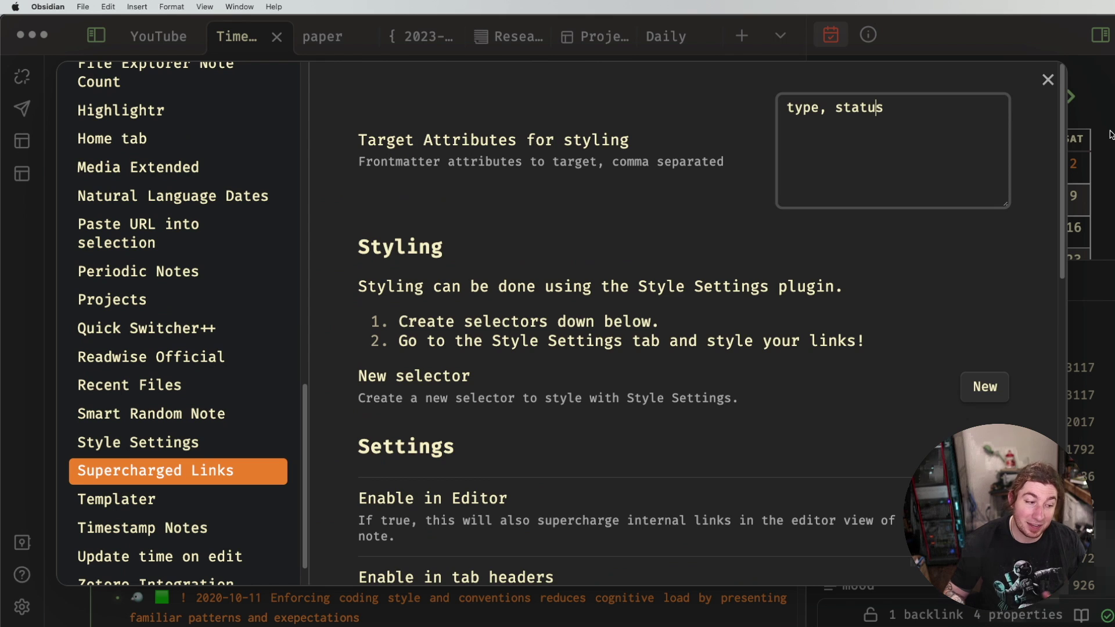
pyautogui.scroll(-10, 1040, 236)
pyautogui.scroll(8, 962, 231)
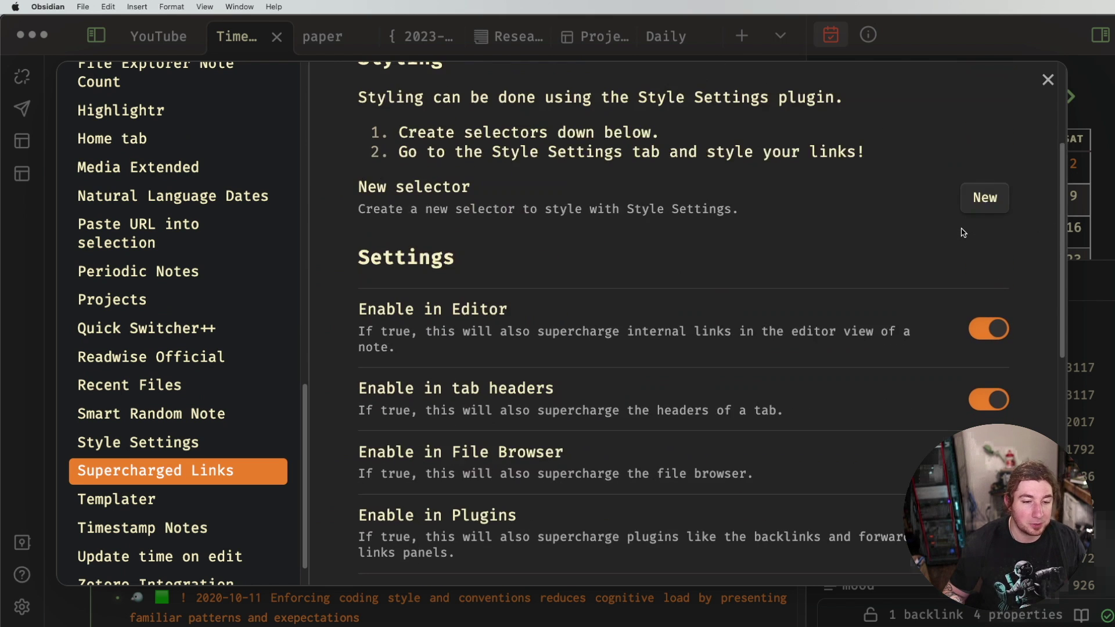
pyautogui.scroll(2, 962, 232)
pyautogui.click(1107, 179)
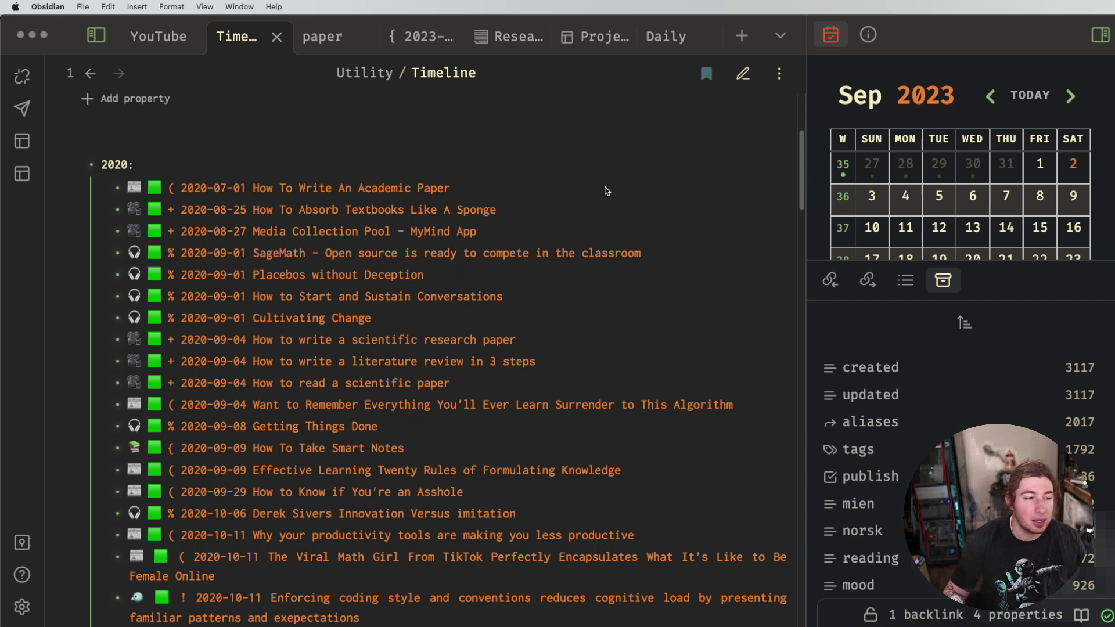
pyautogui.moveTo(170, 190)
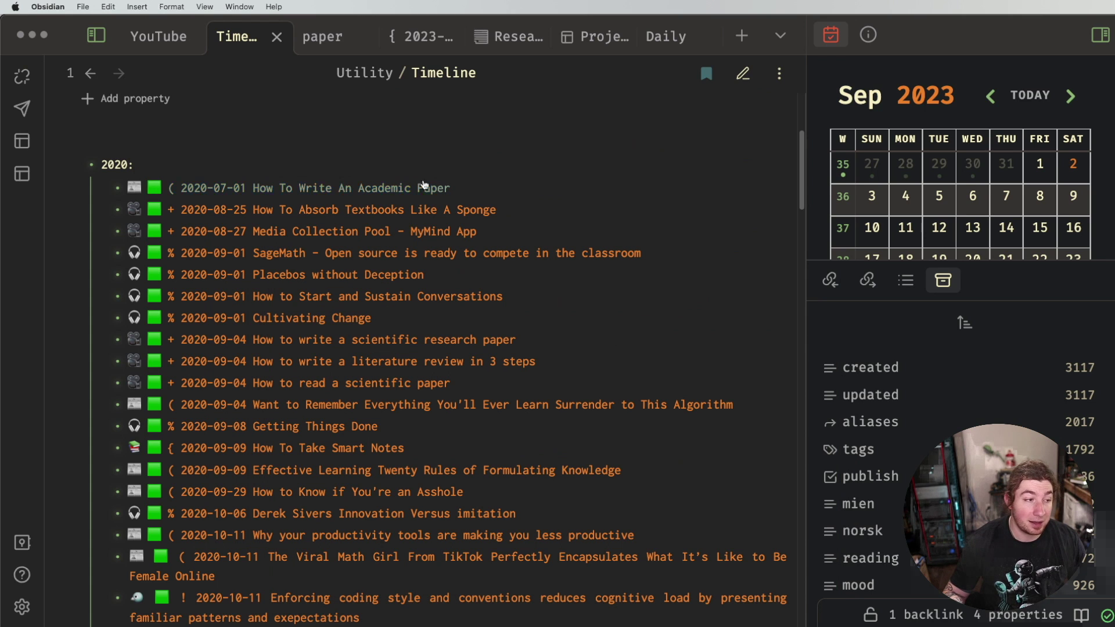
pyautogui.moveTo(134, 193)
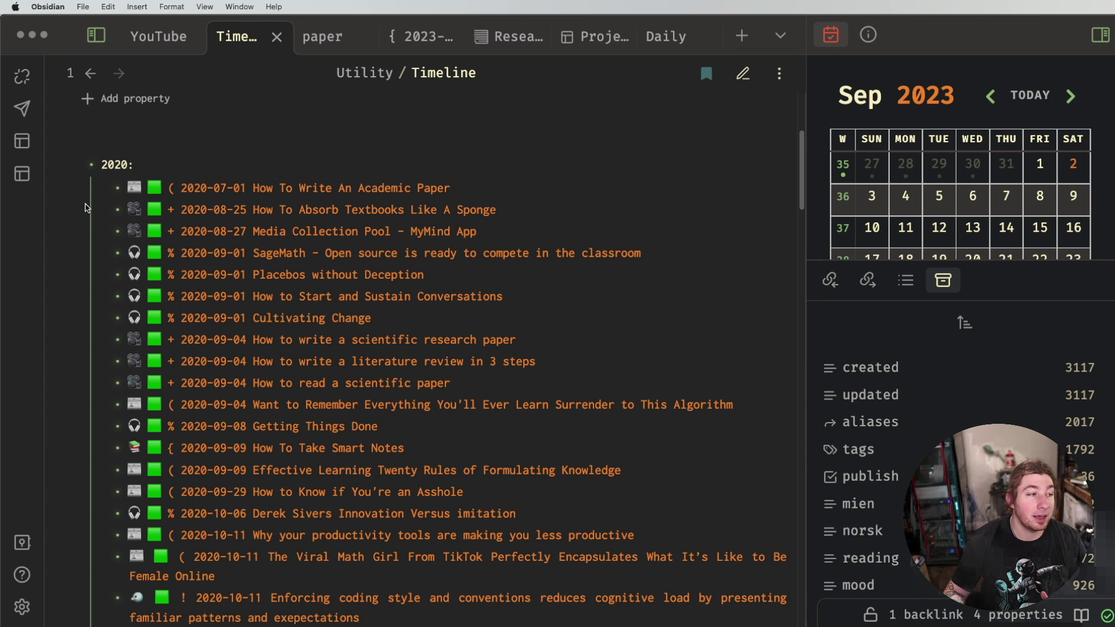
pyautogui.scroll(-10, 169, 241)
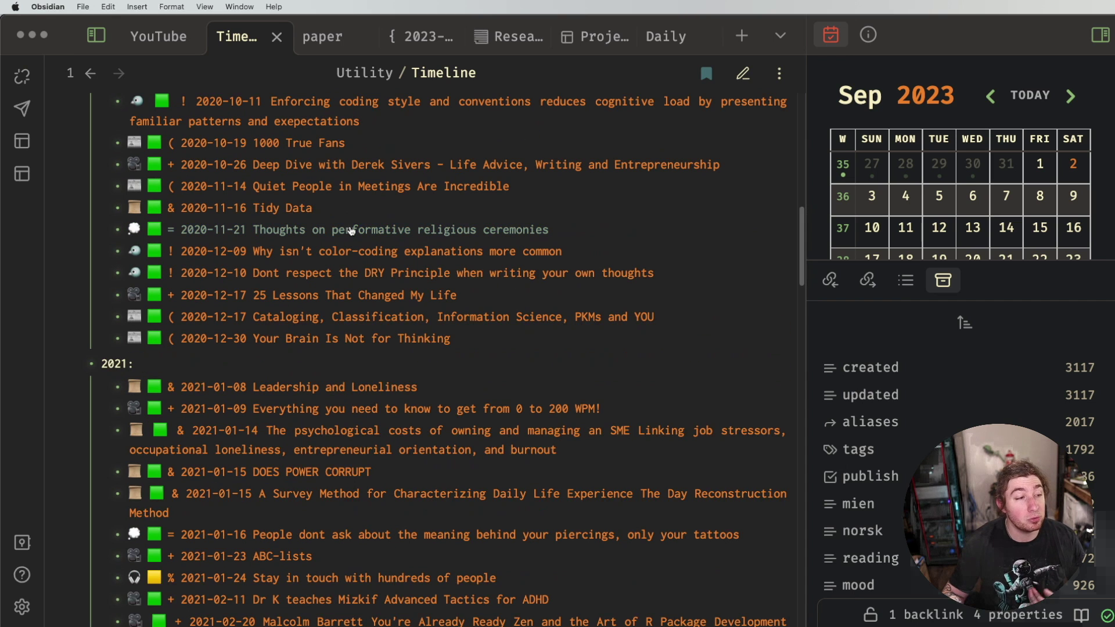
pyautogui.moveTo(378, 229)
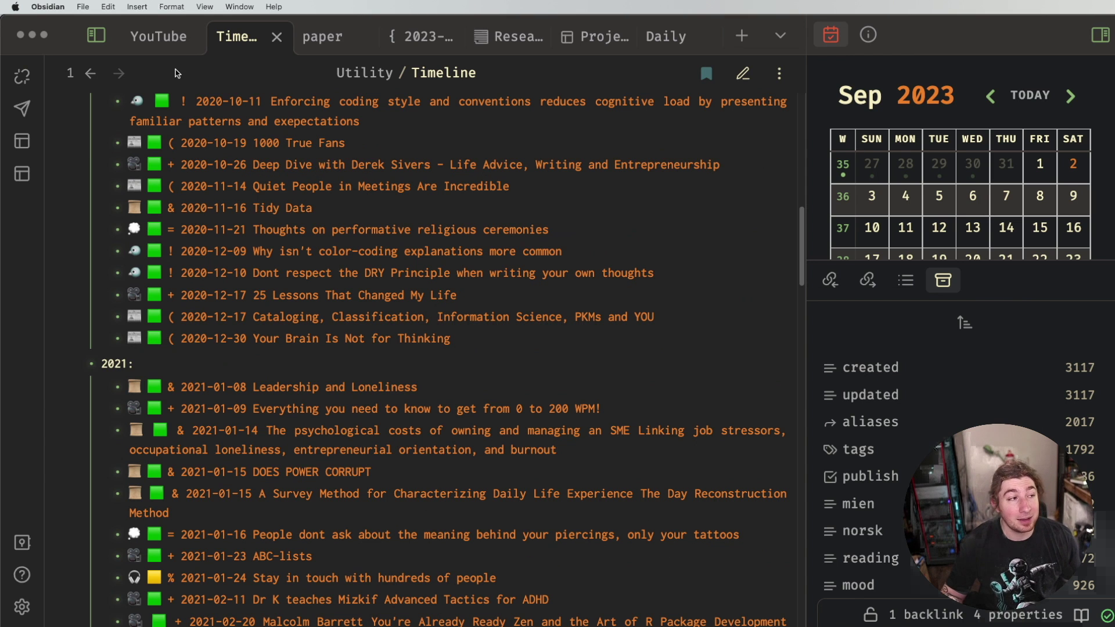
# Show the file explorer and expand Journal to reveal its Annually, Daily, Monthly and Weekly subfolders
pyautogui.click(96, 34)
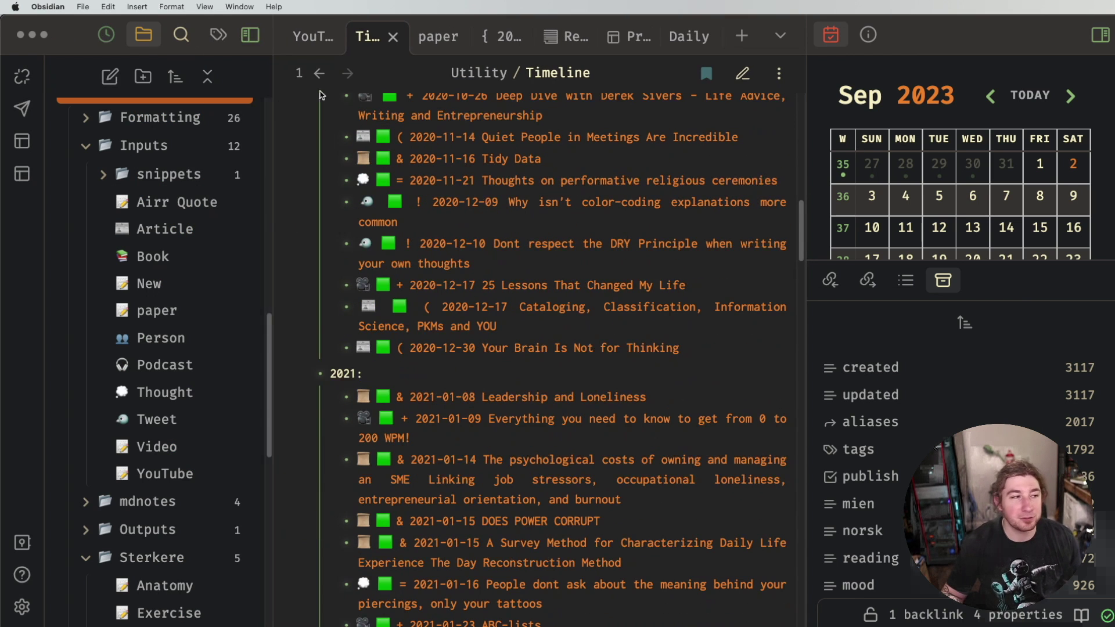
pyautogui.scroll(5, 64, 250)
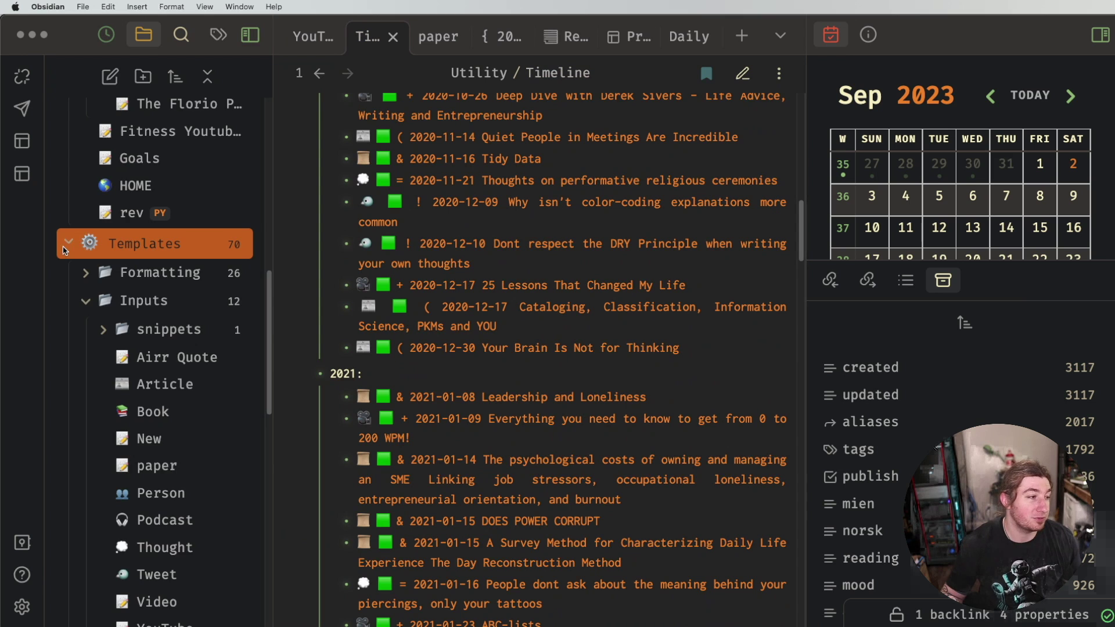
pyautogui.scroll(10, 64, 250)
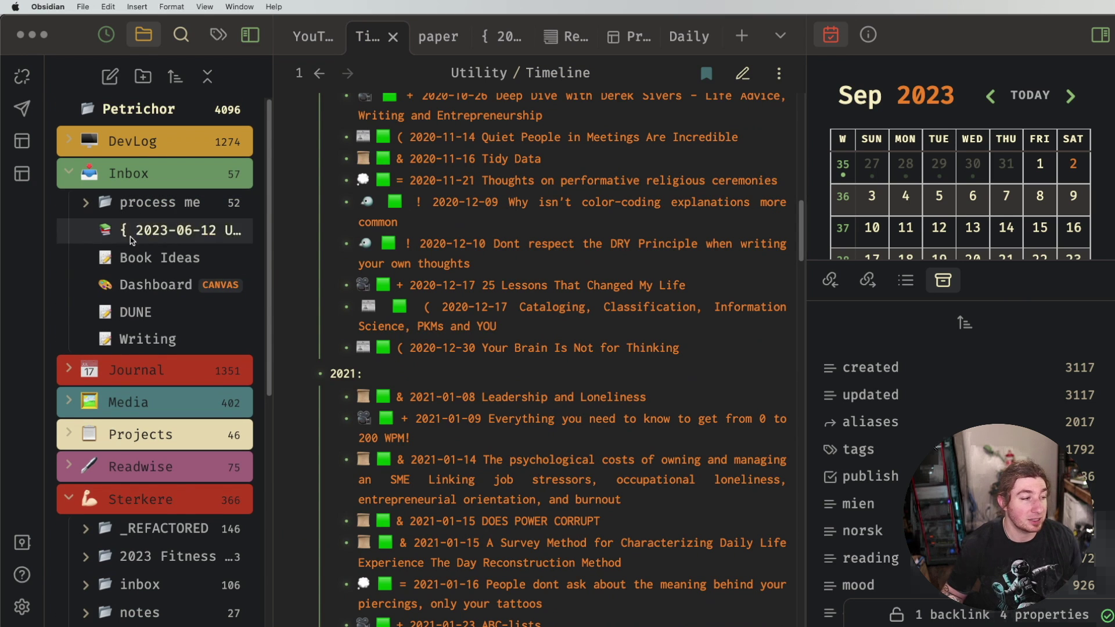
pyautogui.scroll(-4, 134, 342)
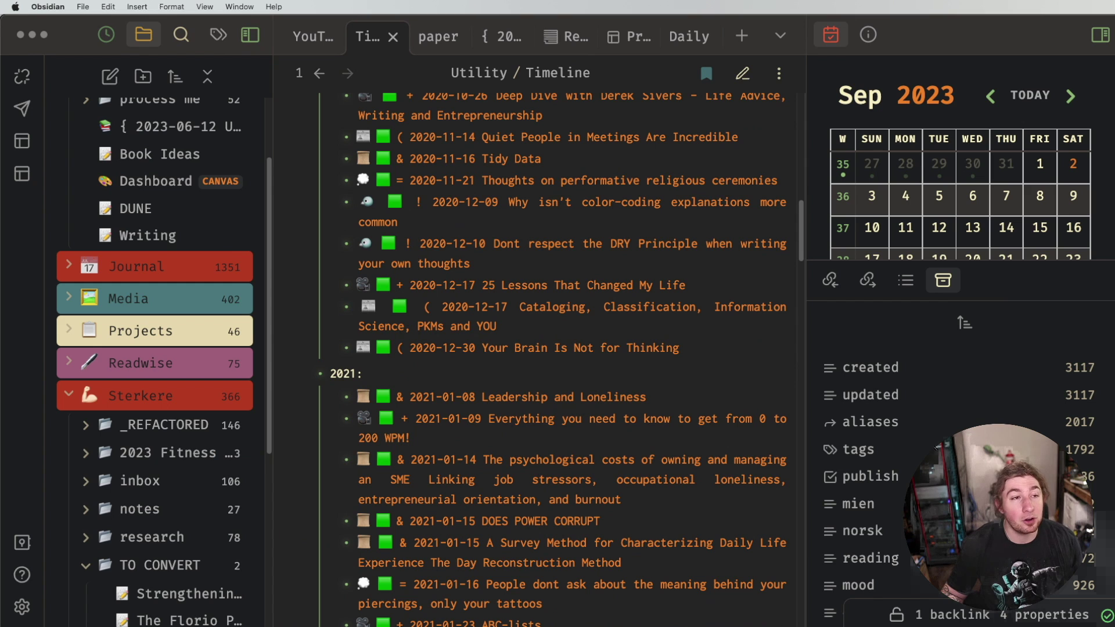
pyautogui.scroll(-1, 218, 377)
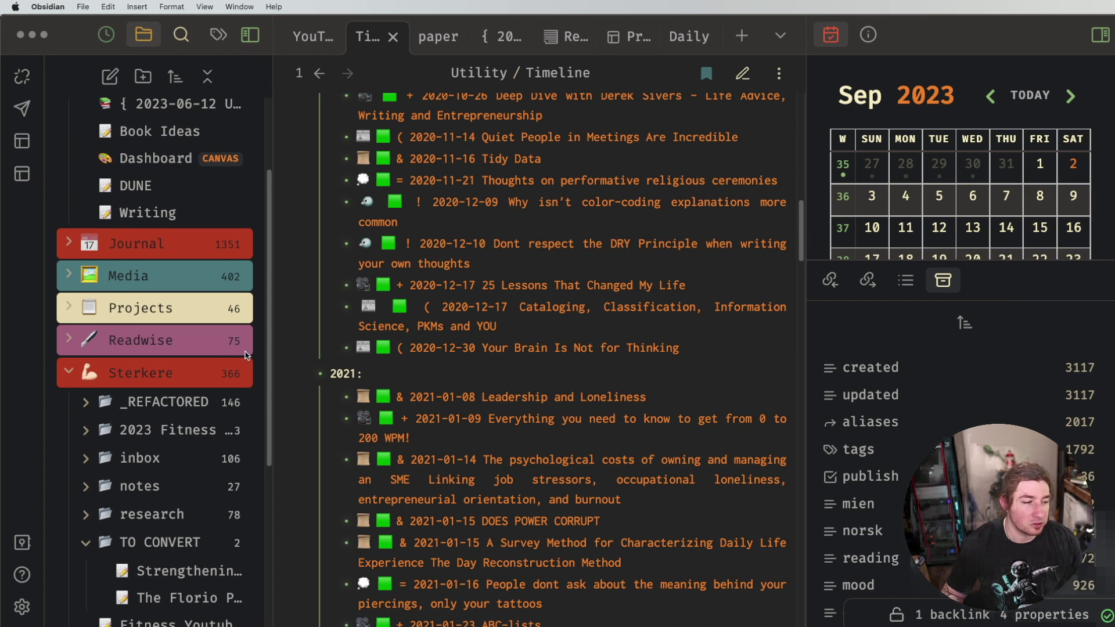
pyautogui.scroll(-1, 245, 354)
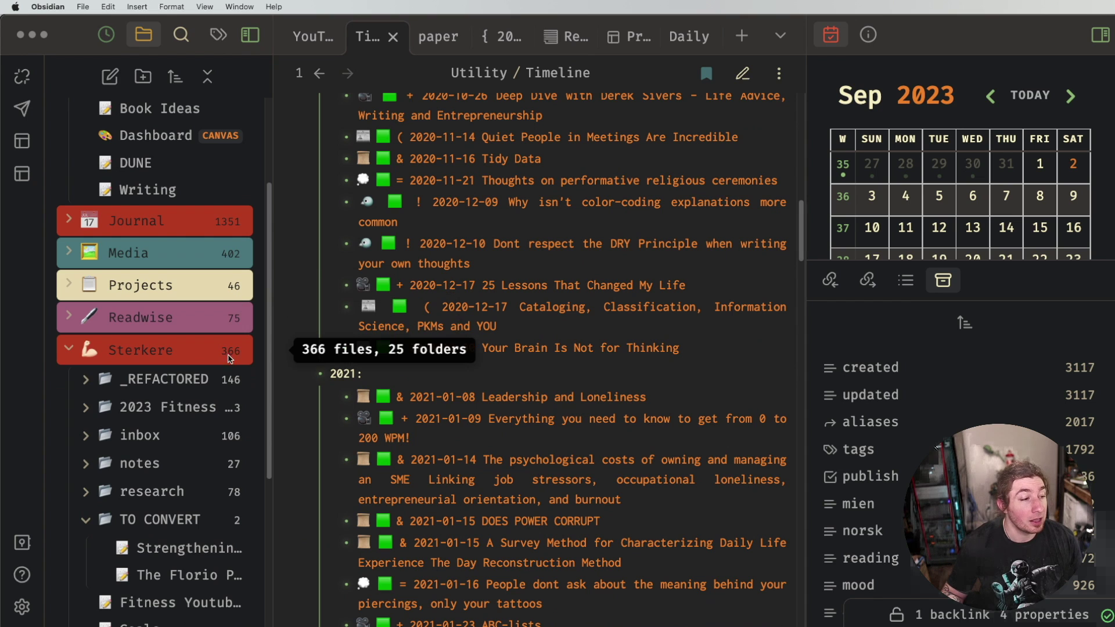
pyautogui.scroll(-1, 240, 353)
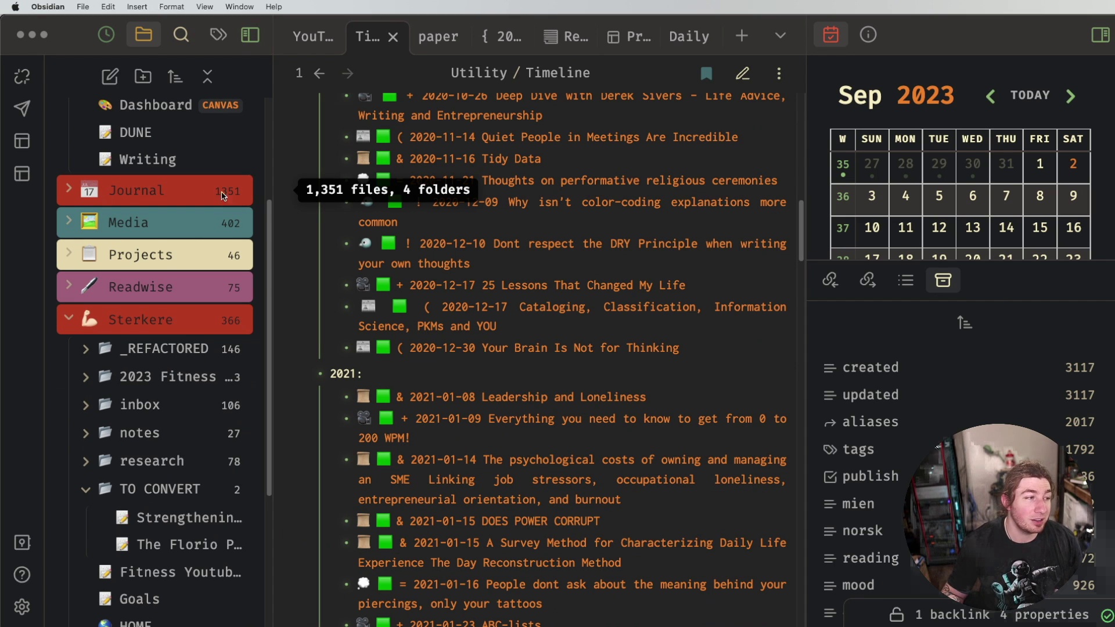
pyautogui.click(70, 192)
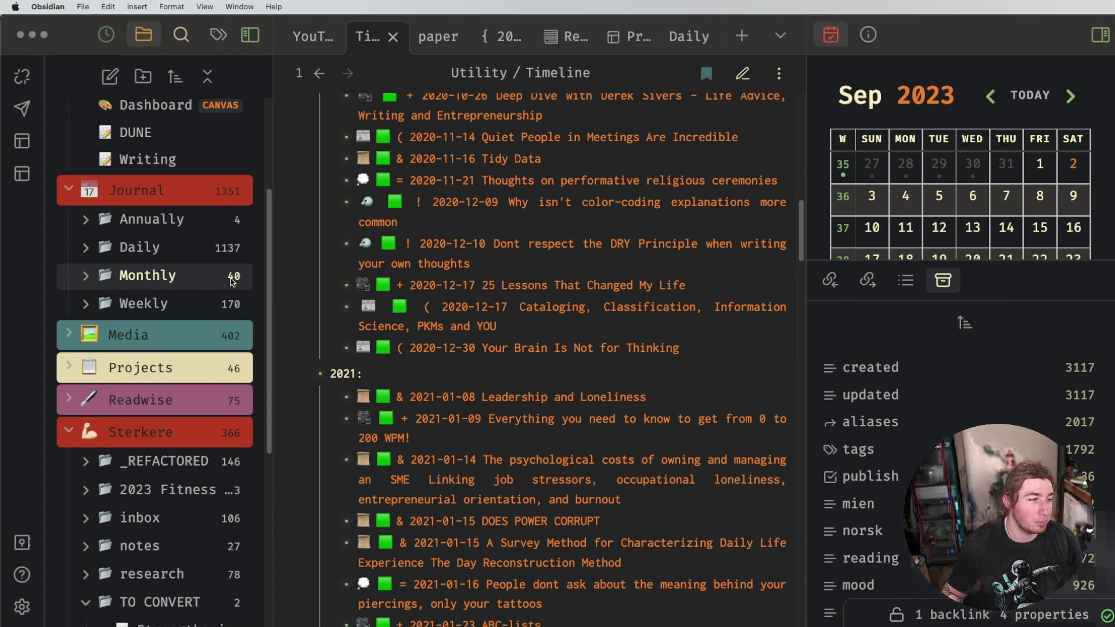
pyautogui.moveTo(241, 253)
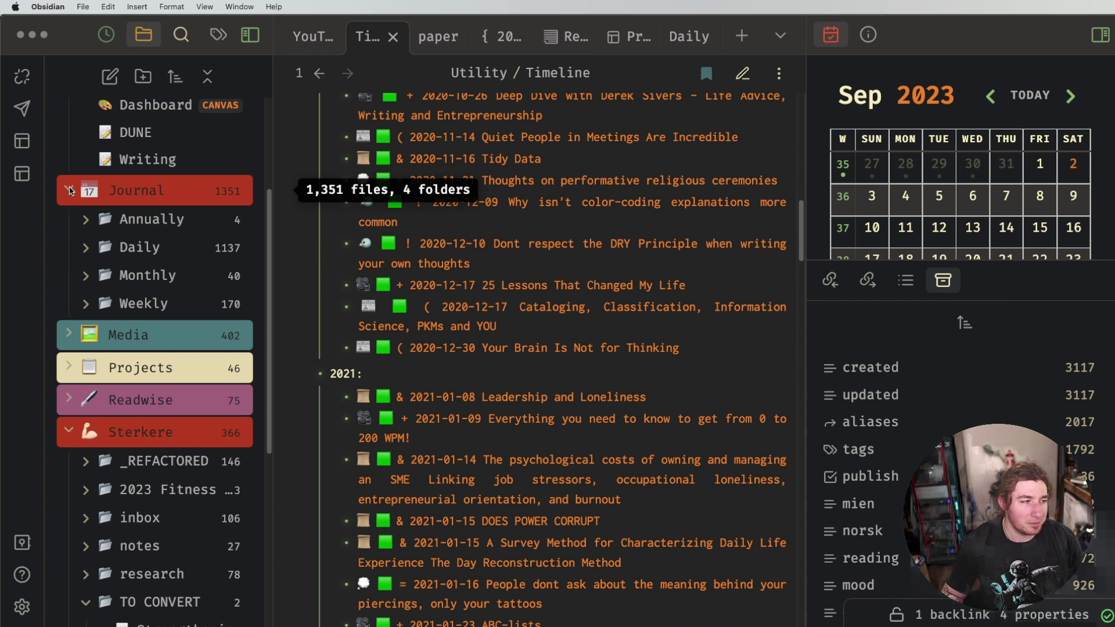
# Collapse the Journal folder and browse the colour-coded folders and their file counts
pyautogui.click(70, 190)
pyautogui.scroll(-1, 248, 216)
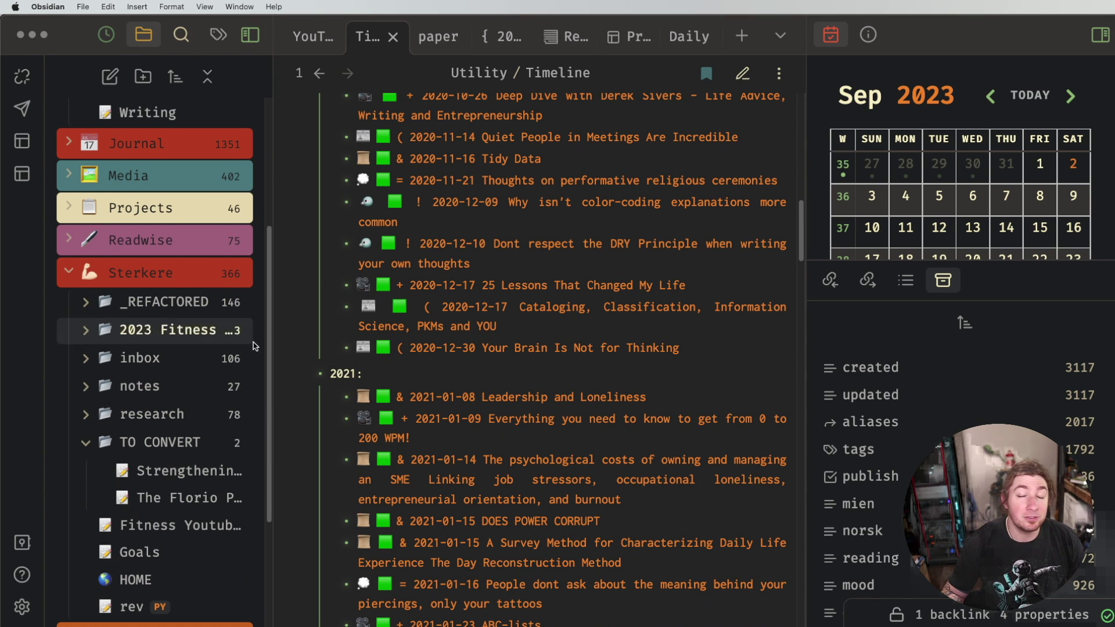
pyautogui.scroll(2, 218, 376)
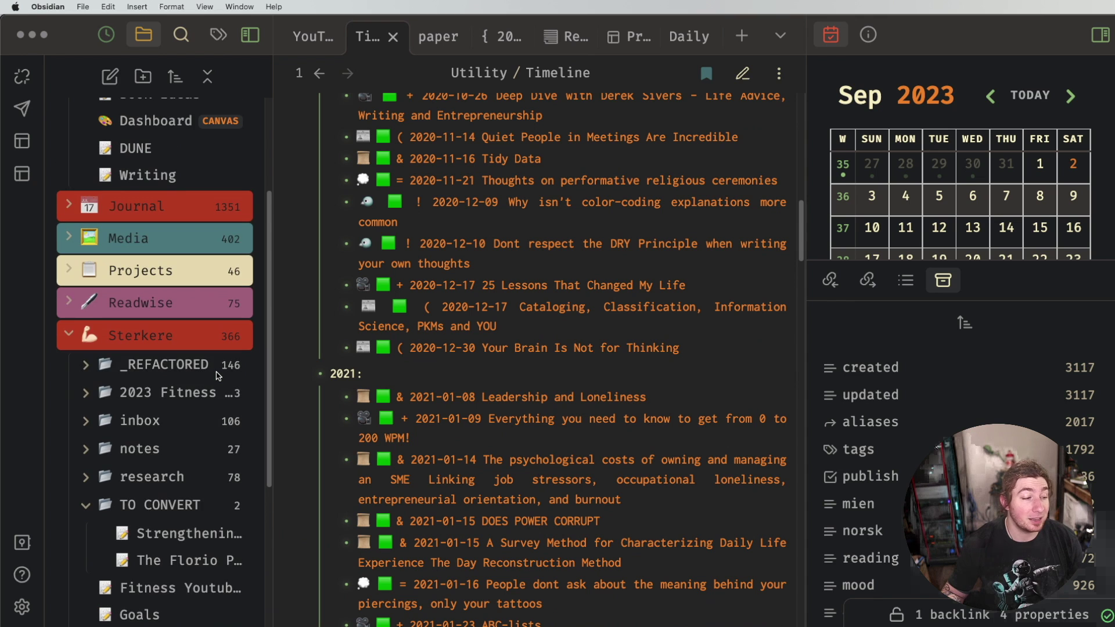
pyautogui.scroll(2, 219, 377)
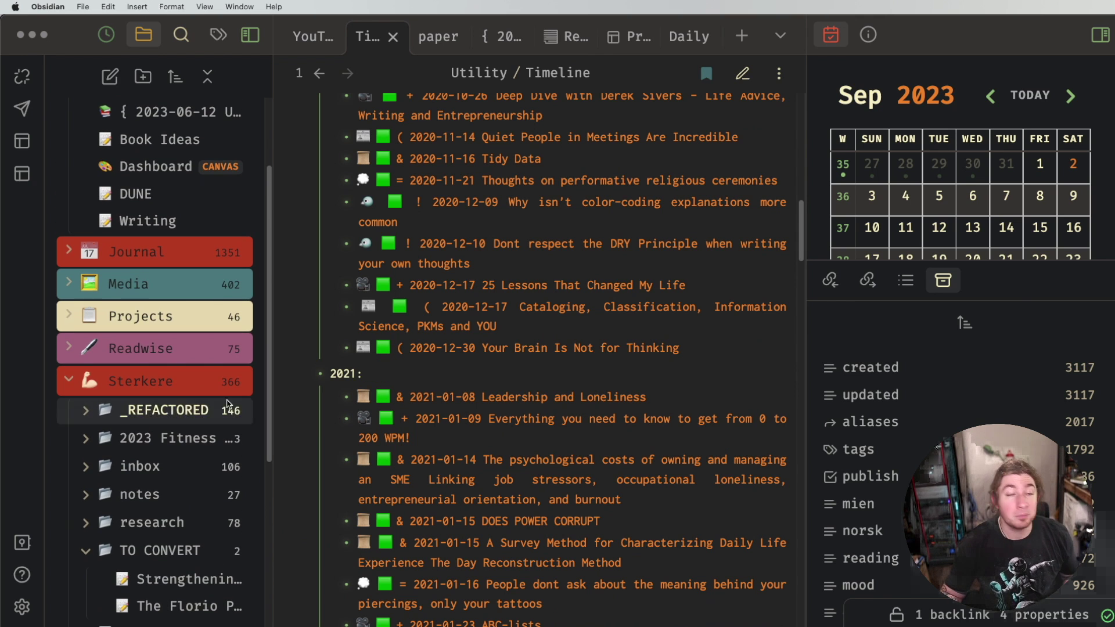
pyautogui.scroll(-1, 238, 427)
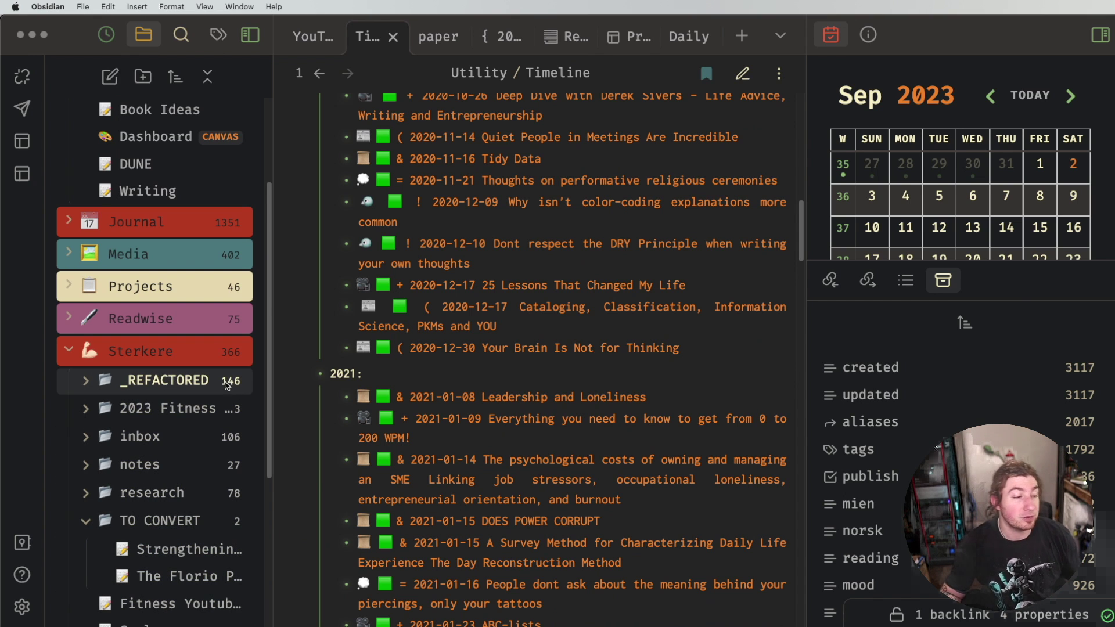
pyautogui.moveTo(240, 387)
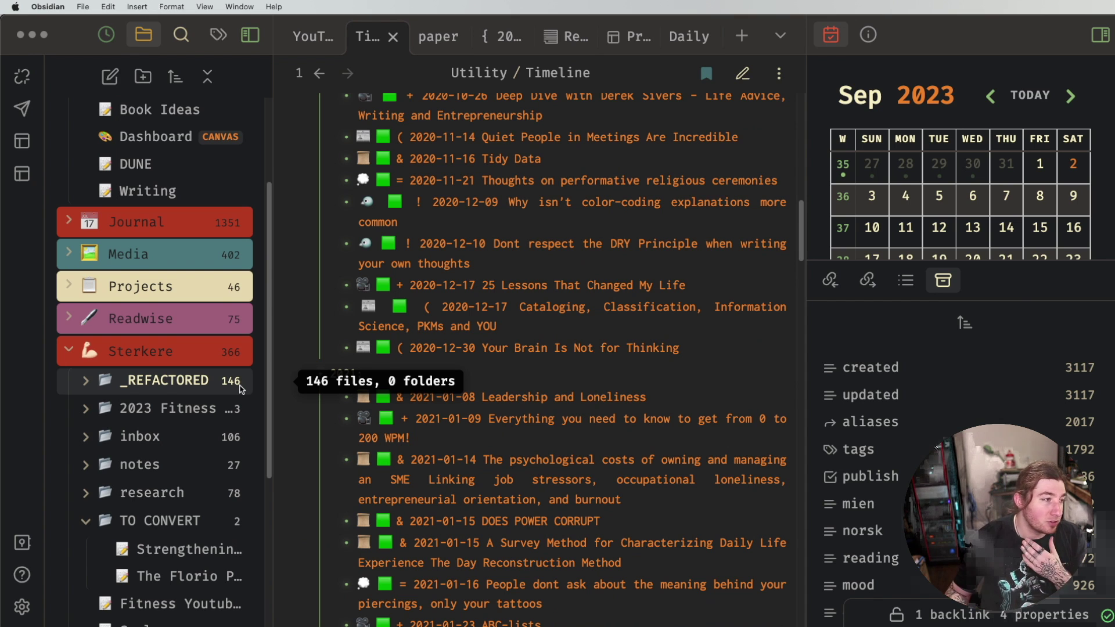
pyautogui.scroll(-5, 140, 250)
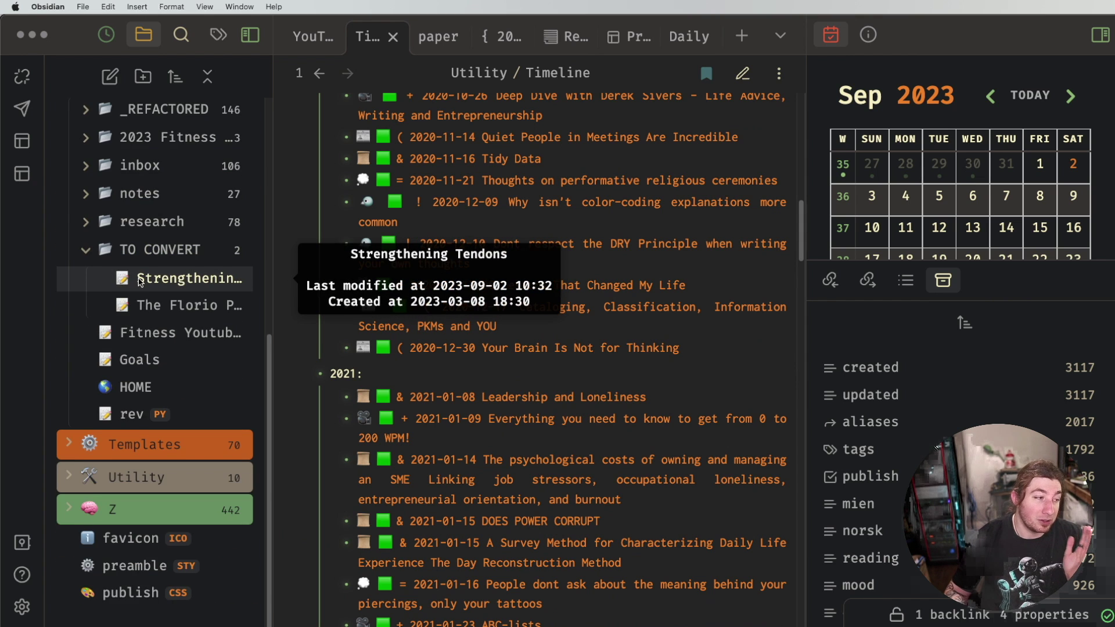
pyautogui.scroll(3, 139, 282)
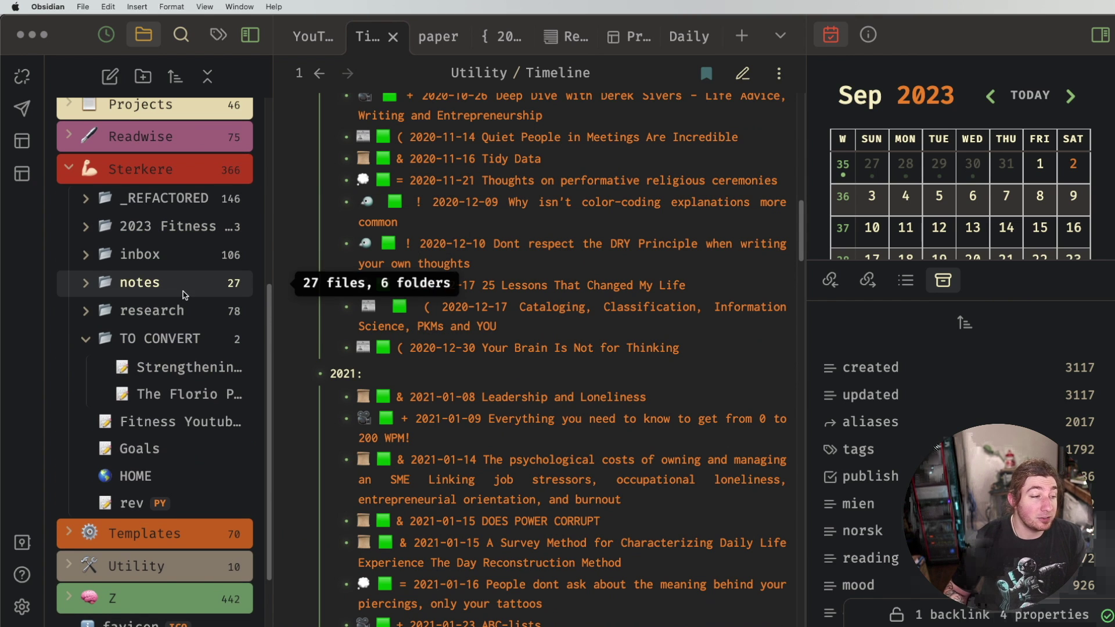